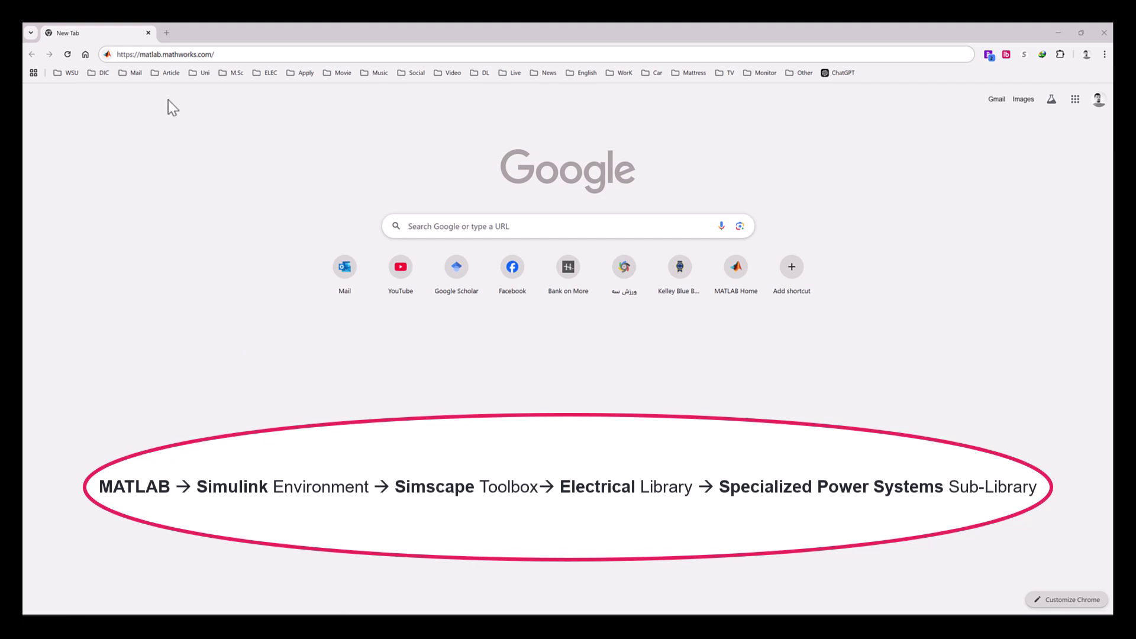
- Go to matlab.mathworks.com, launch MATLAB Online and open a maximized Simulink start page
left_click(150, 54)
key("Return")
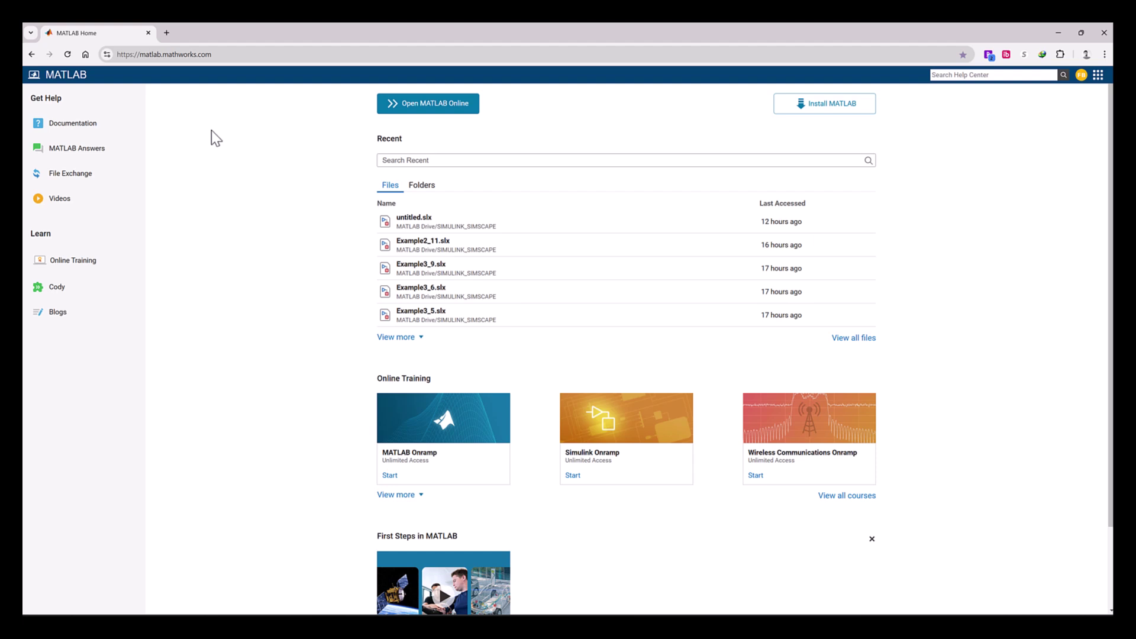
left_click(407, 106)
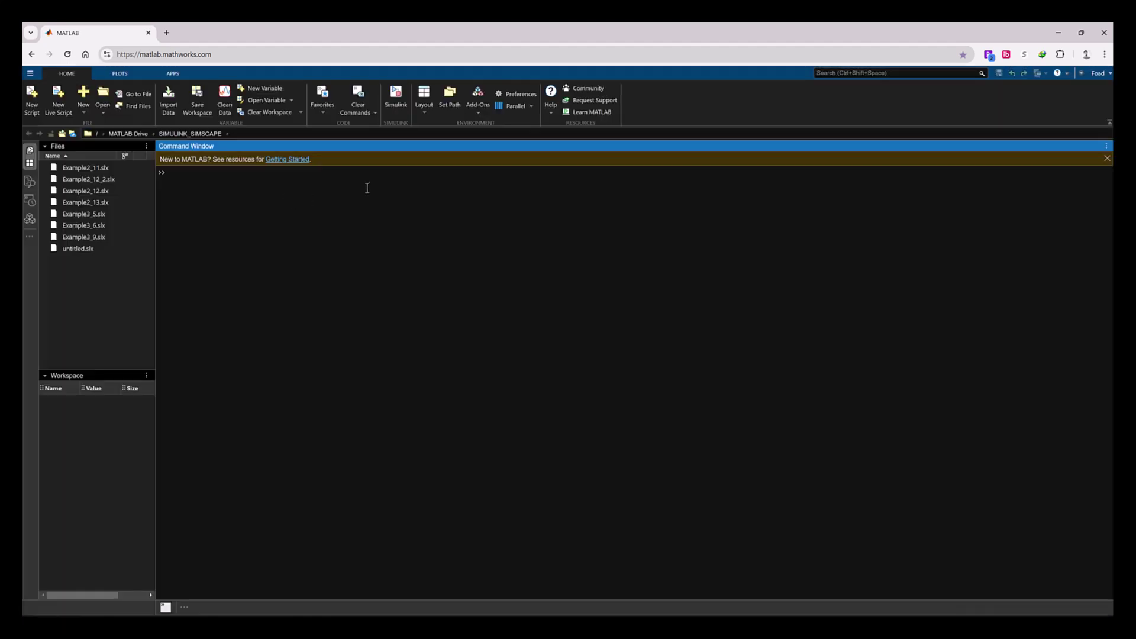
left_click(395, 101)
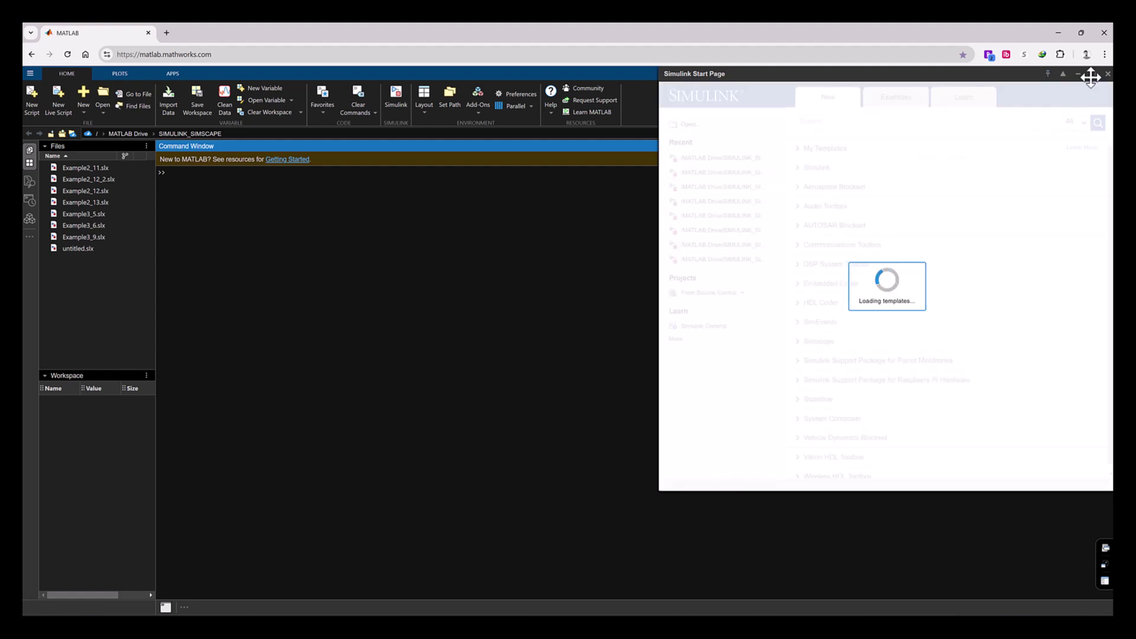
left_click(1091, 72)
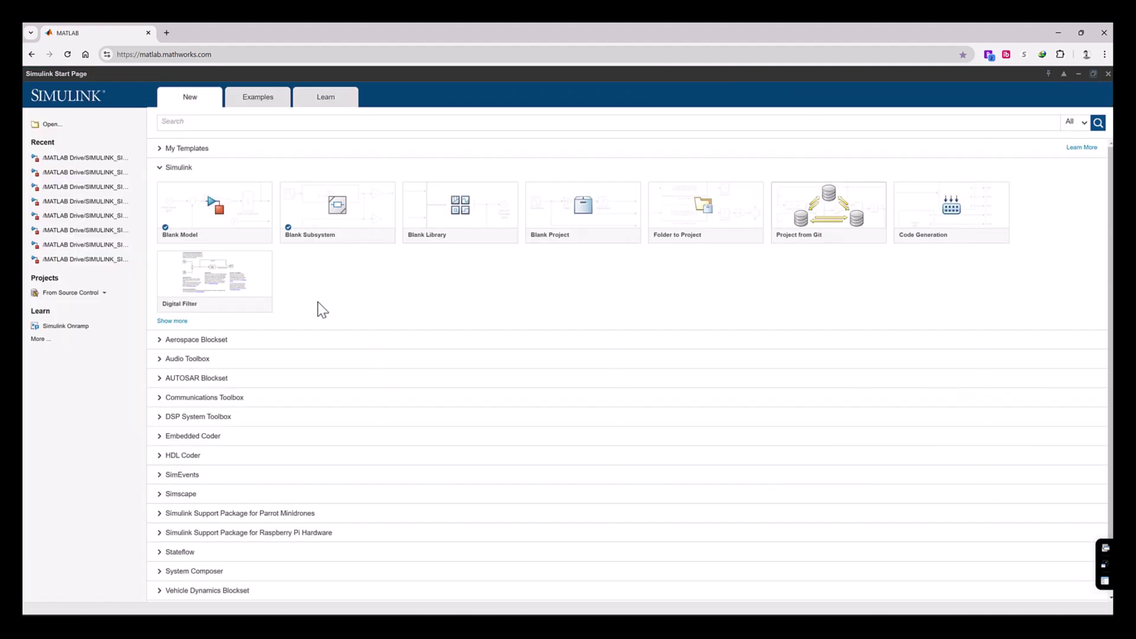
- Create a new model from the Specialized Power Systems template in the Simscape category
scroll(319, 302, "down", 1)
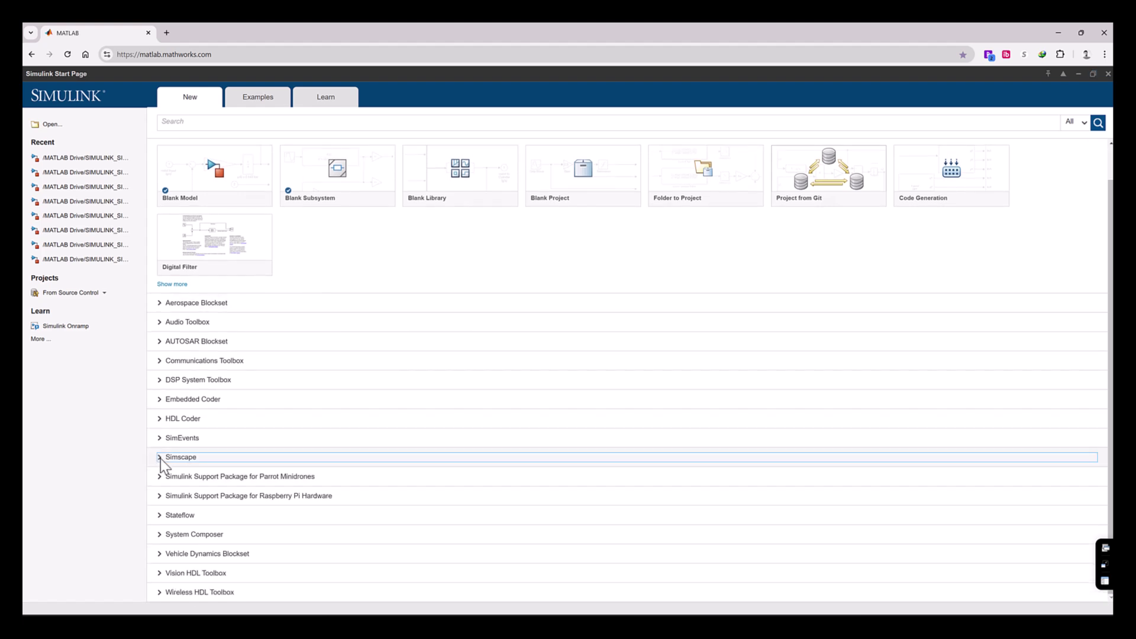
left_click(161, 459)
scroll(550, 408, "down", 5)
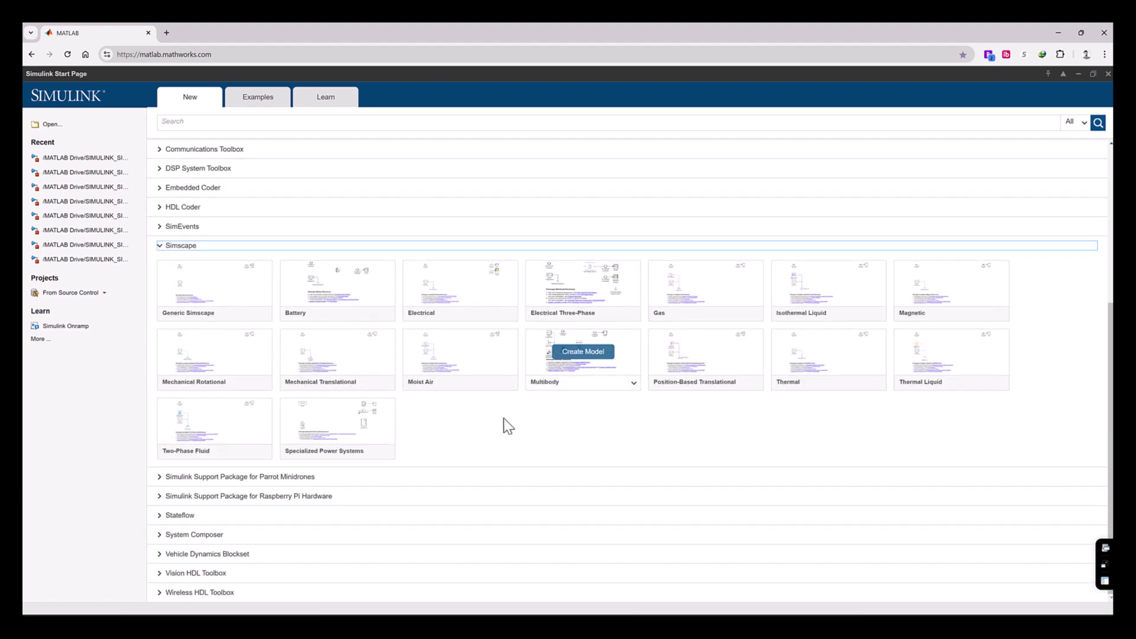
mouse_move(501, 311)
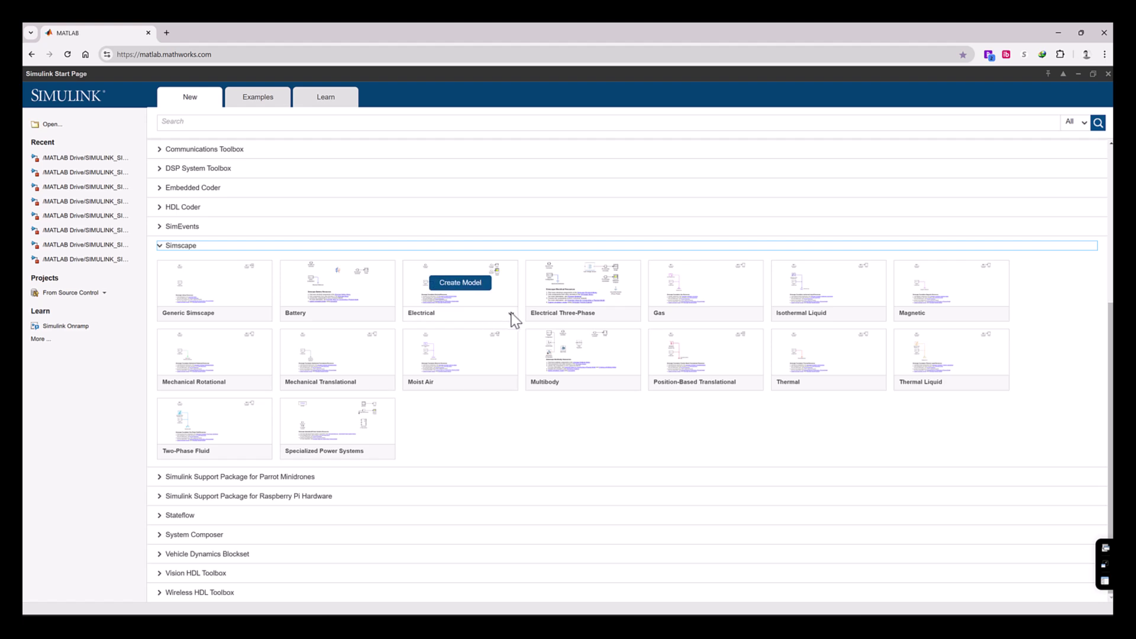
left_click(513, 319)
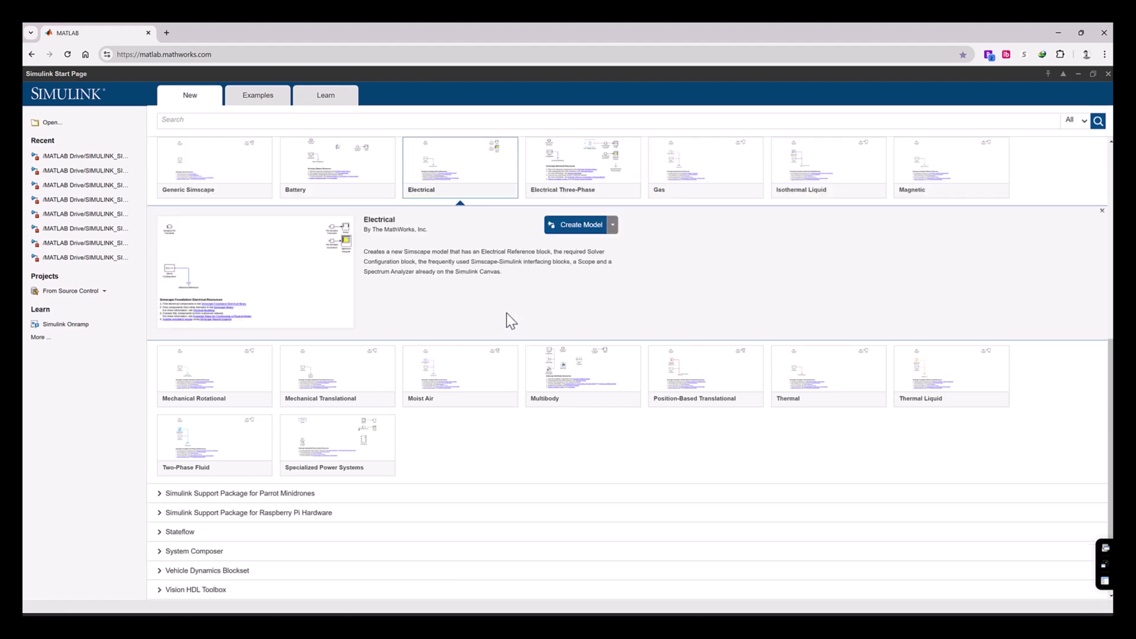
mouse_move(361, 467)
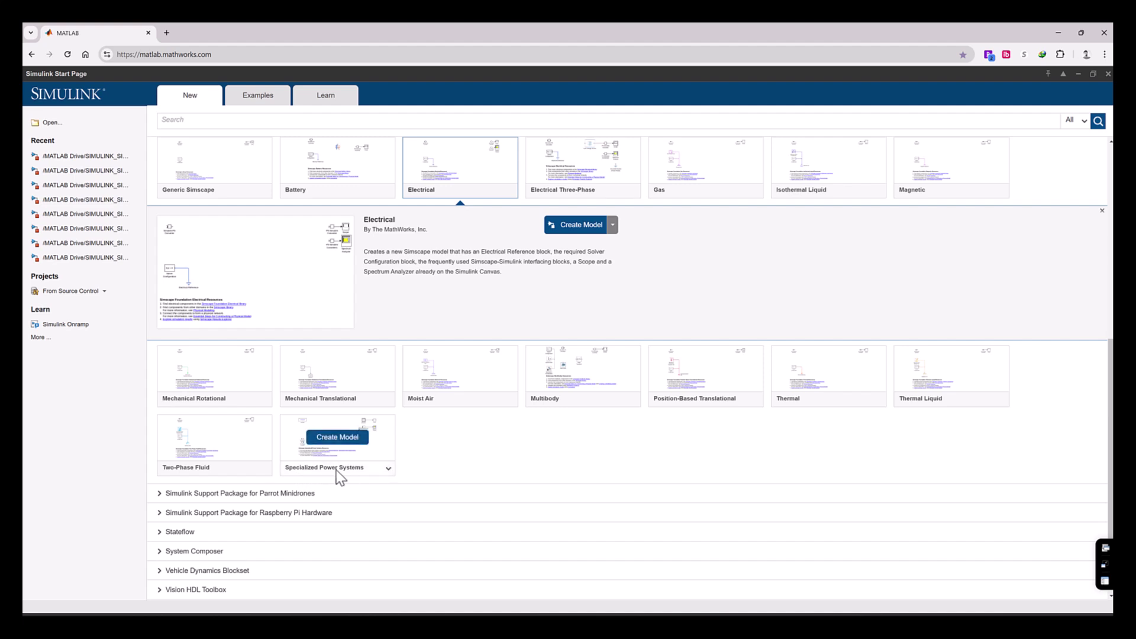
left_click(337, 438)
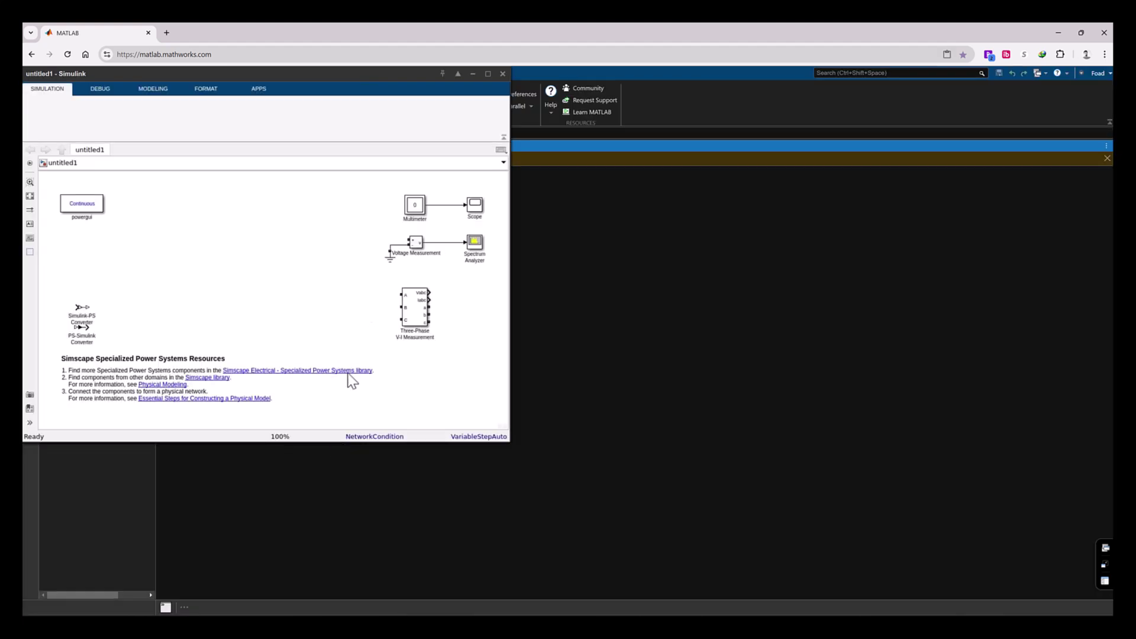
- Maximize the new model window and delete all template blocks and notes from the canvas
left_click(487, 74)
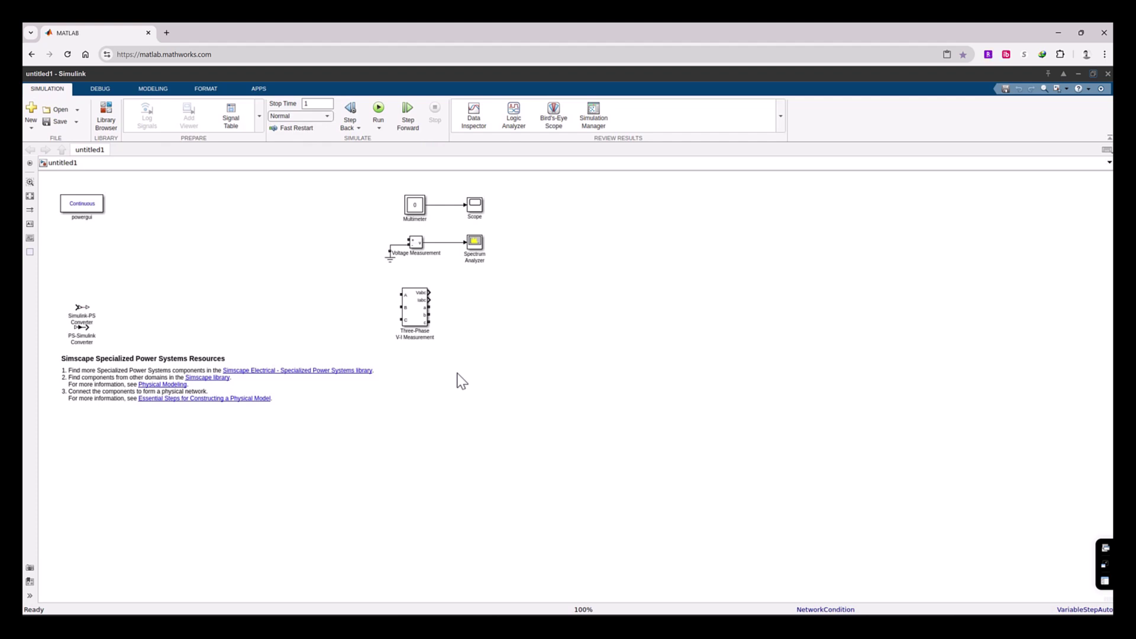
left_click_drag(520, 175, 65, 448)
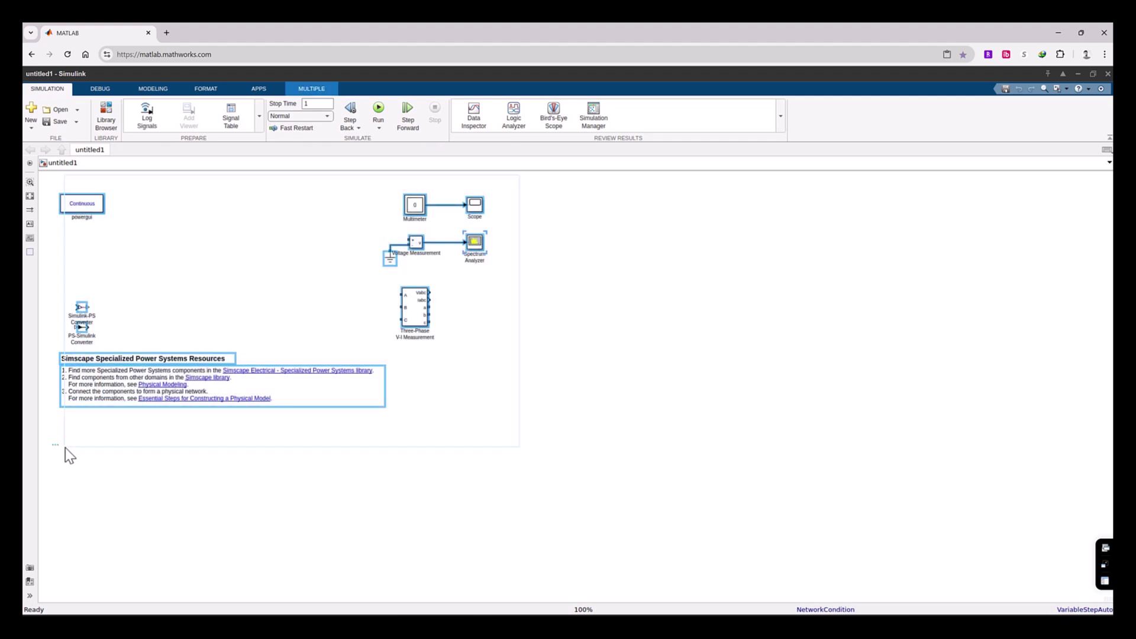
key("Delete")
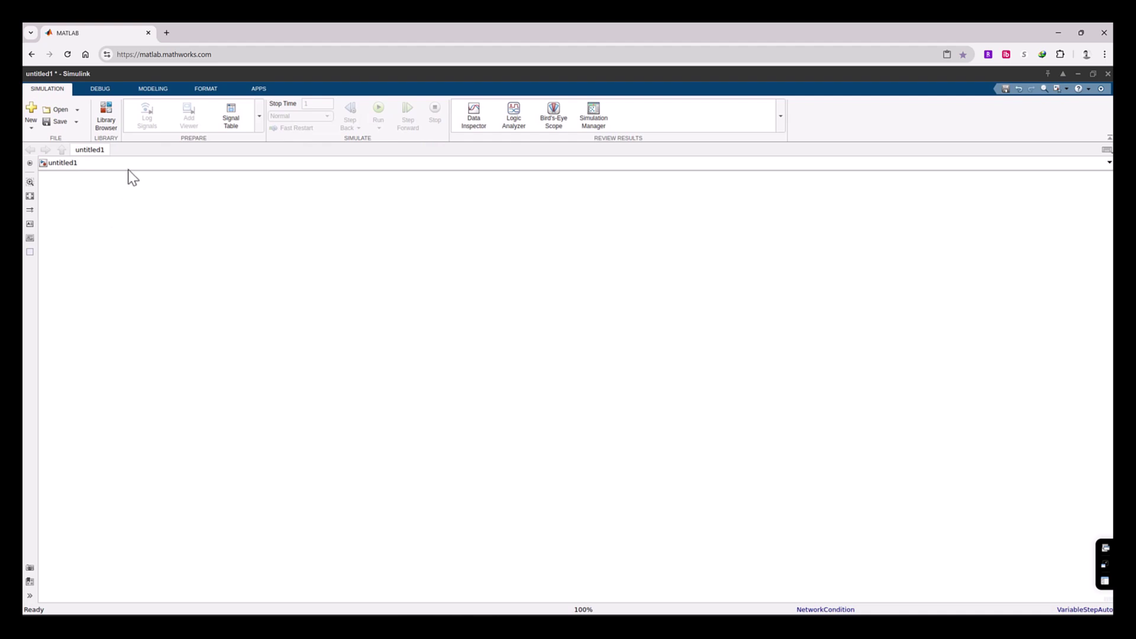
- Open the Library Browser and expand Simscape, Electrical, Specialized Power Systems
left_click(106, 118)
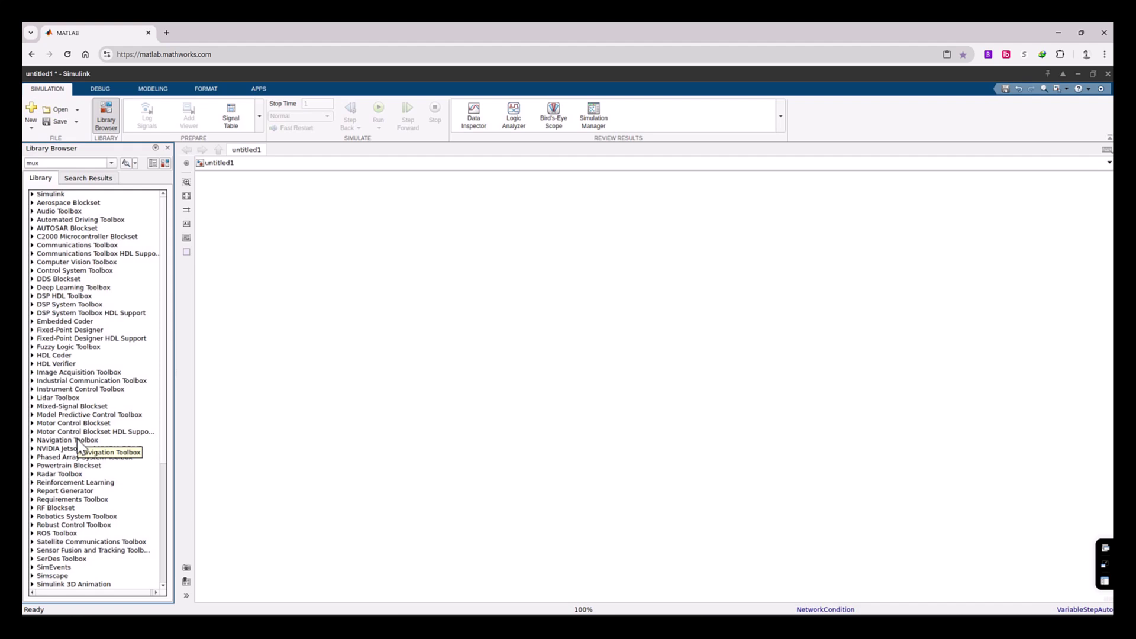
scroll(77, 441, "down", 6)
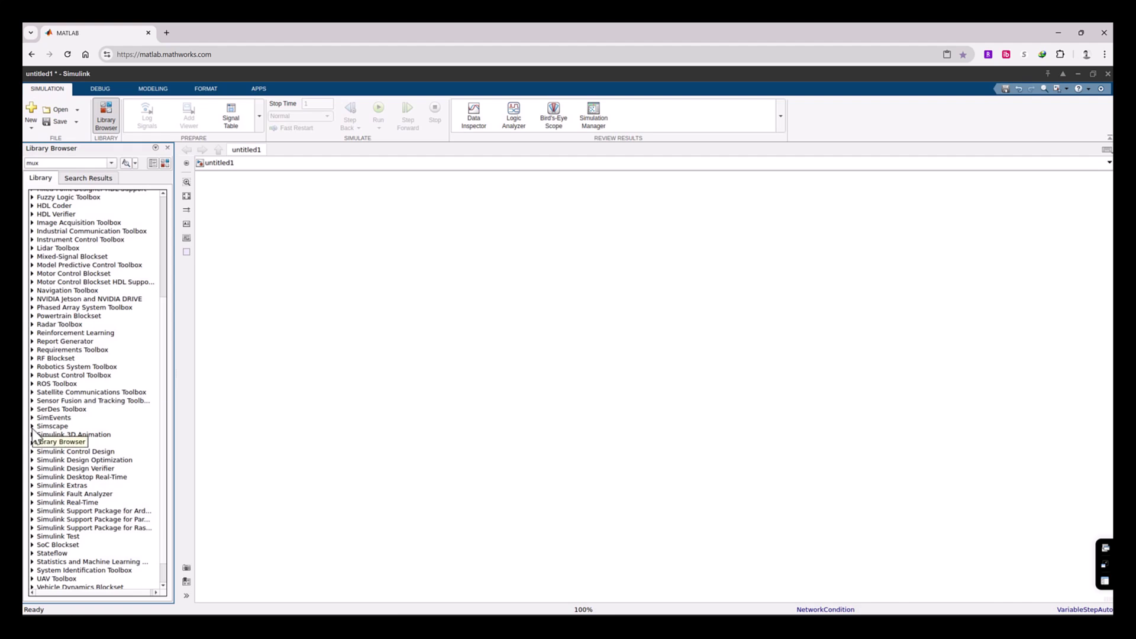
double_click(43, 428)
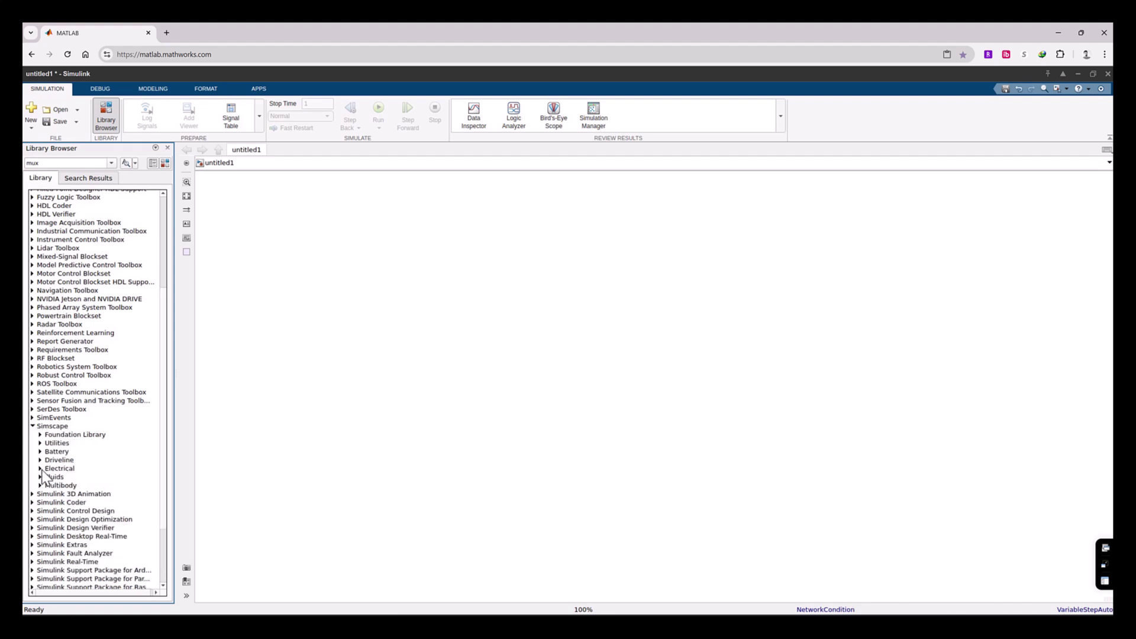
double_click(59, 468)
scroll(59, 403, "down", 7)
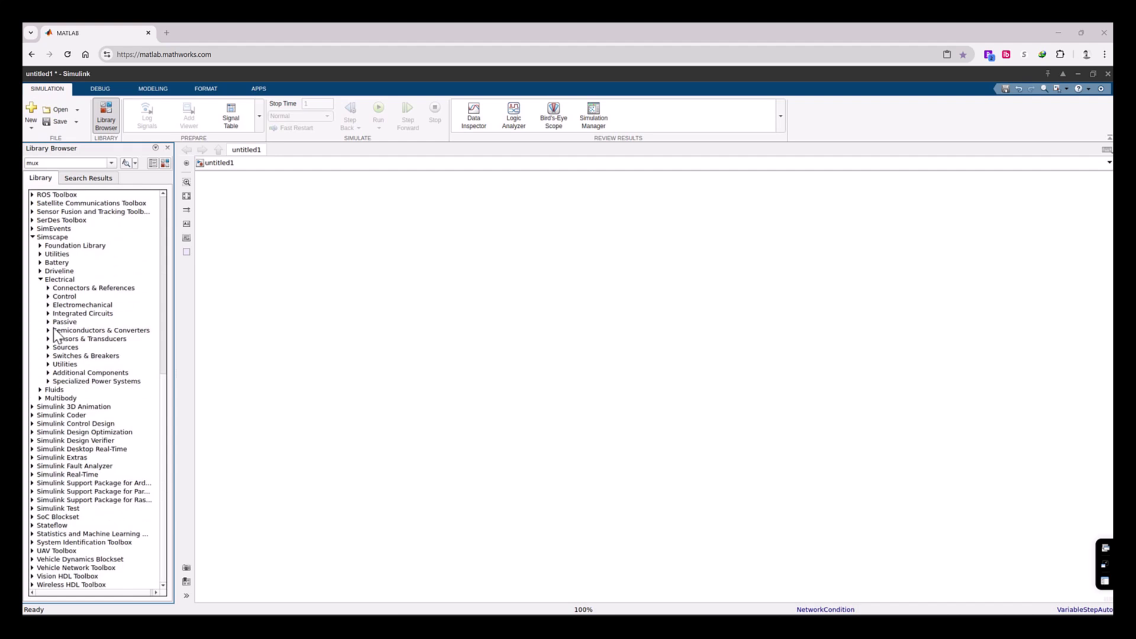
left_click(48, 382)
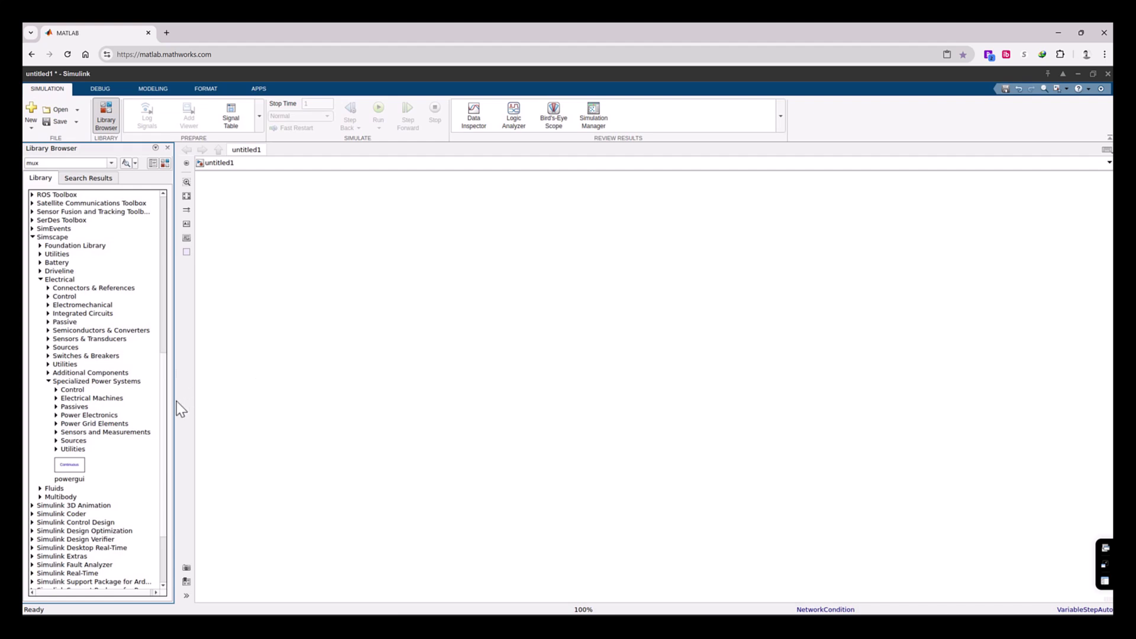
- Add an AC Voltage Source block from the Specialized Power Systems Sources library to the canvas
left_click(57, 441)
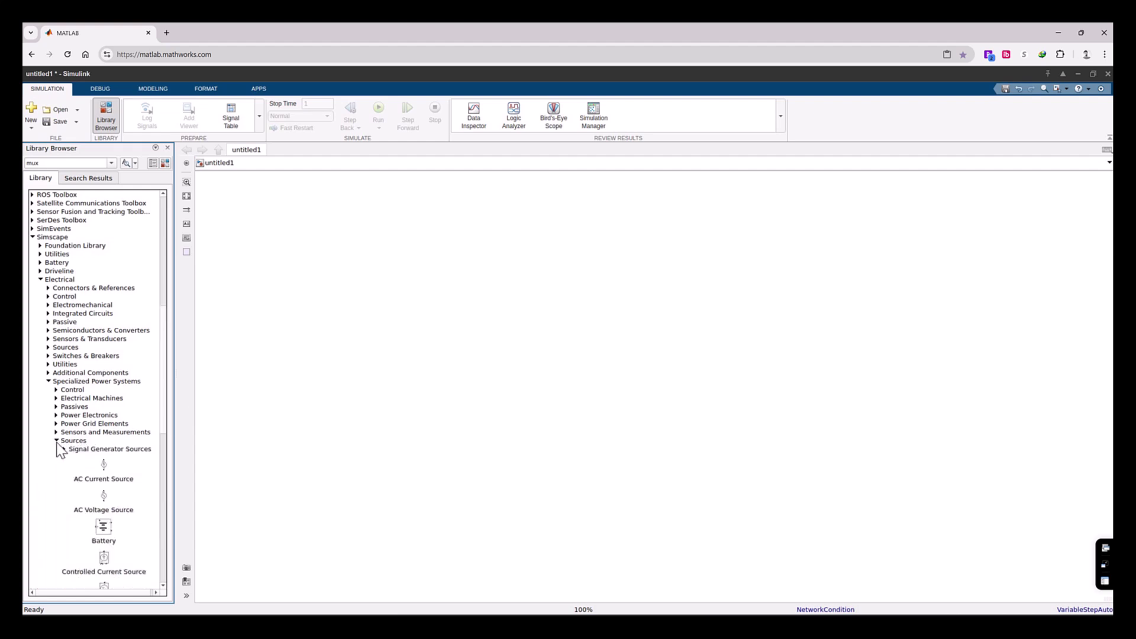
left_click(102, 502)
left_click_drag(241, 486, 362, 342)
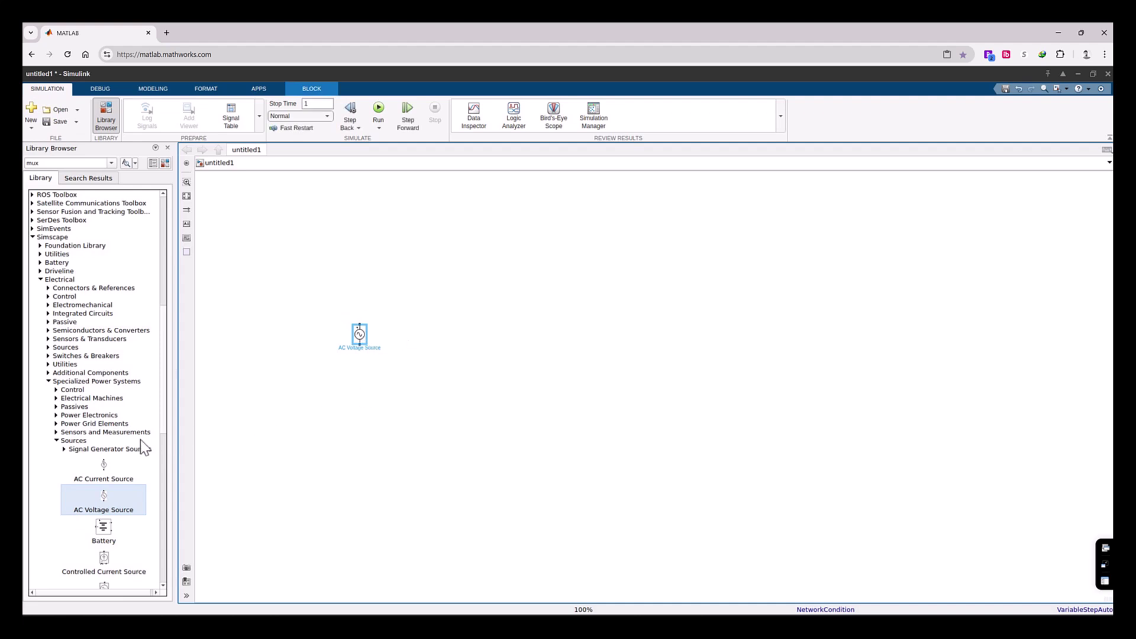
left_click(58, 442)
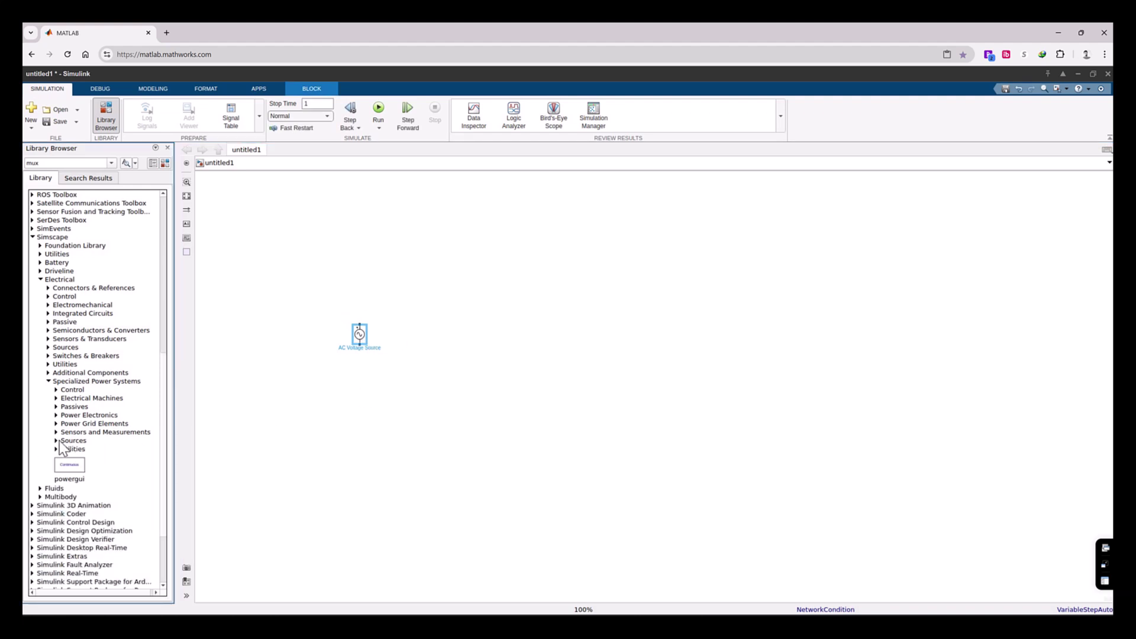
- Place a Series RLC Branch from the Passives library above and to the right of the AC voltage source
left_click(57, 406)
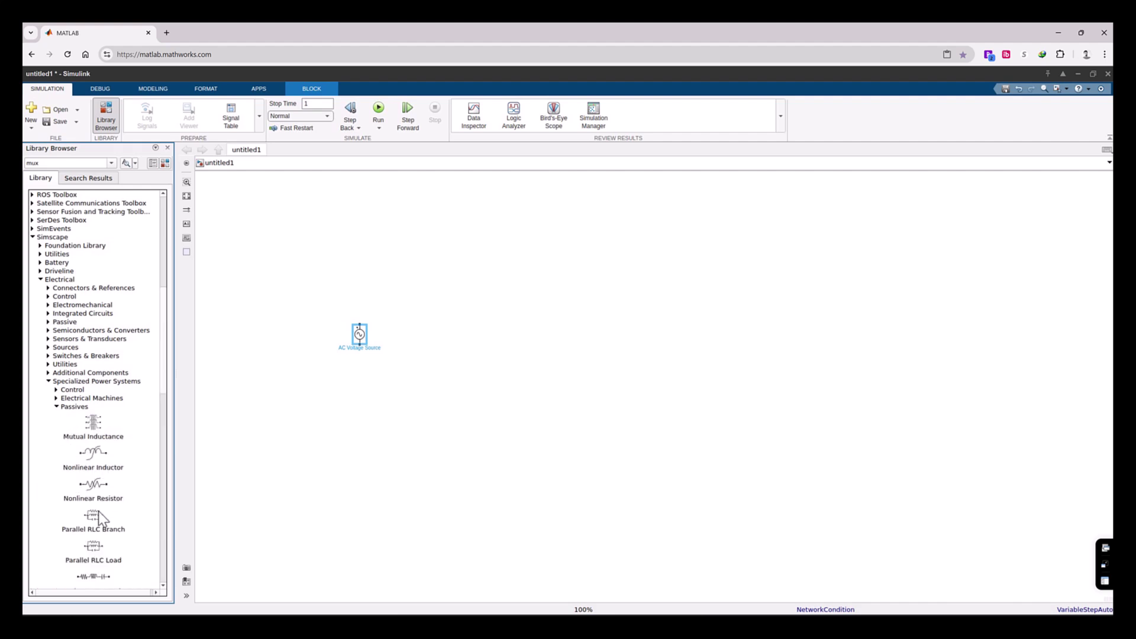
scroll(99, 510, "down", 3)
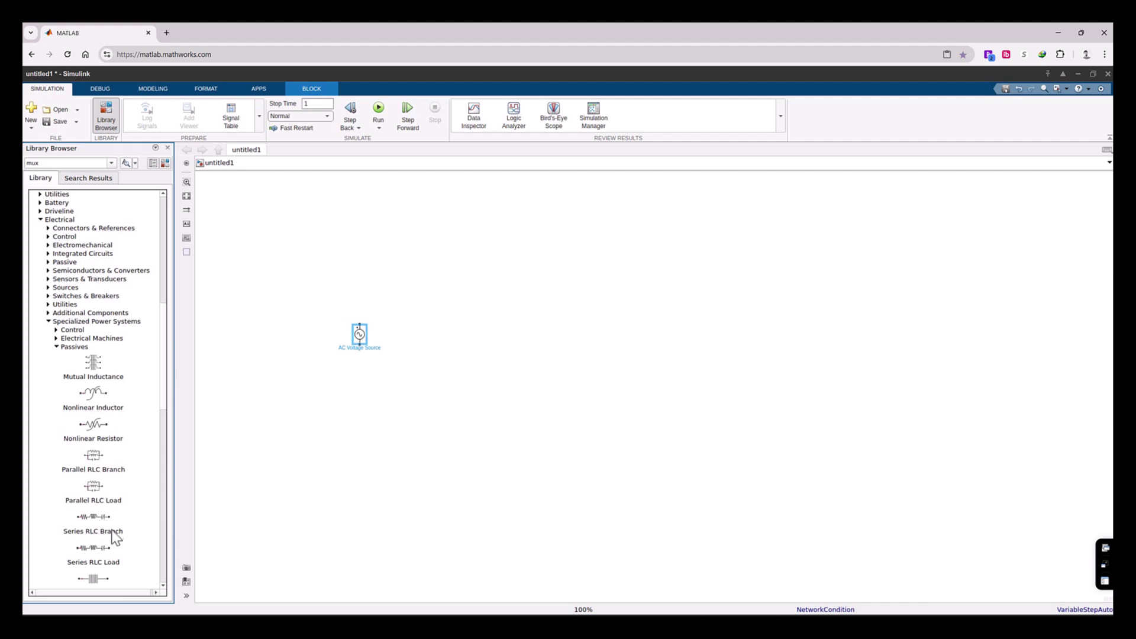
left_click_drag(101, 525, 443, 301)
- Change the Series RLC Branch to branch type R with a resistance of 10 ohms
double_click(445, 303)
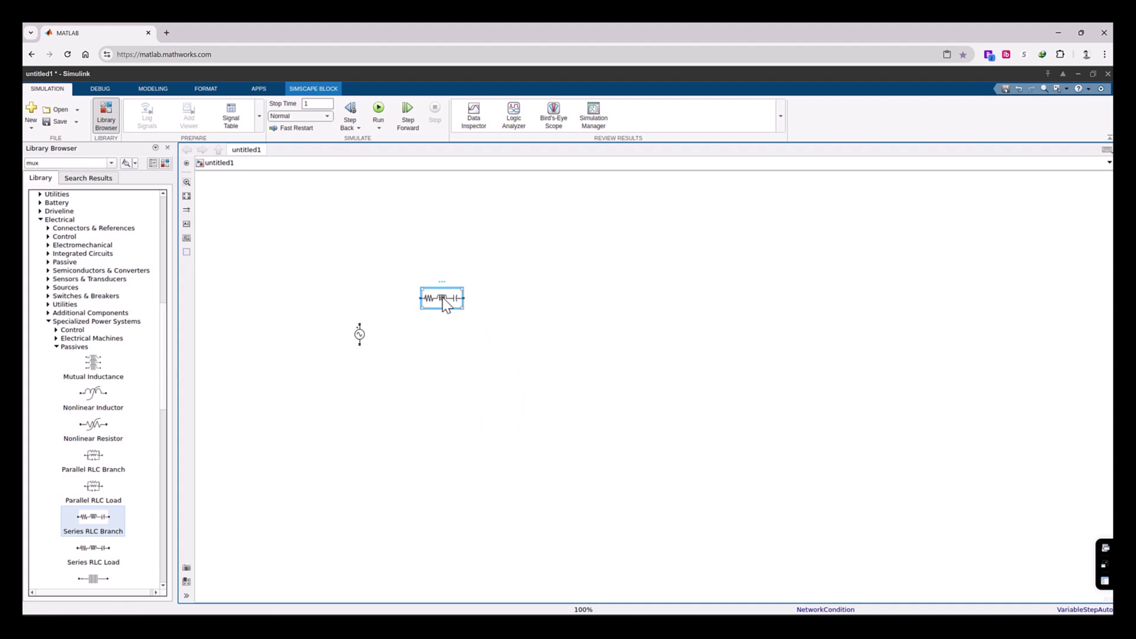
left_click(107, 159)
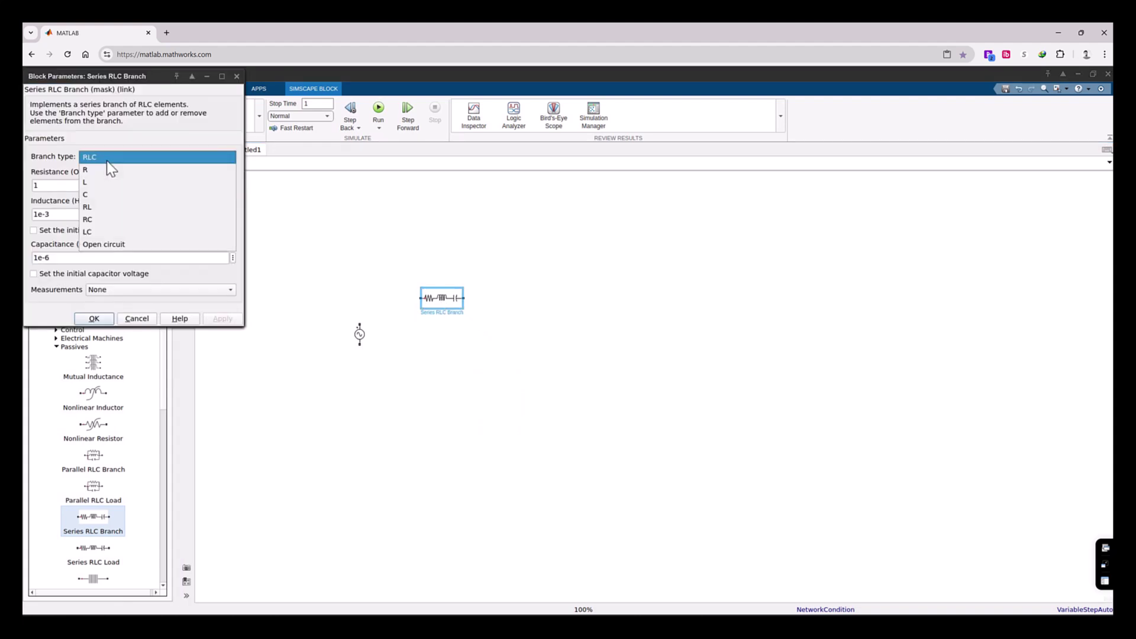
left_click(104, 170)
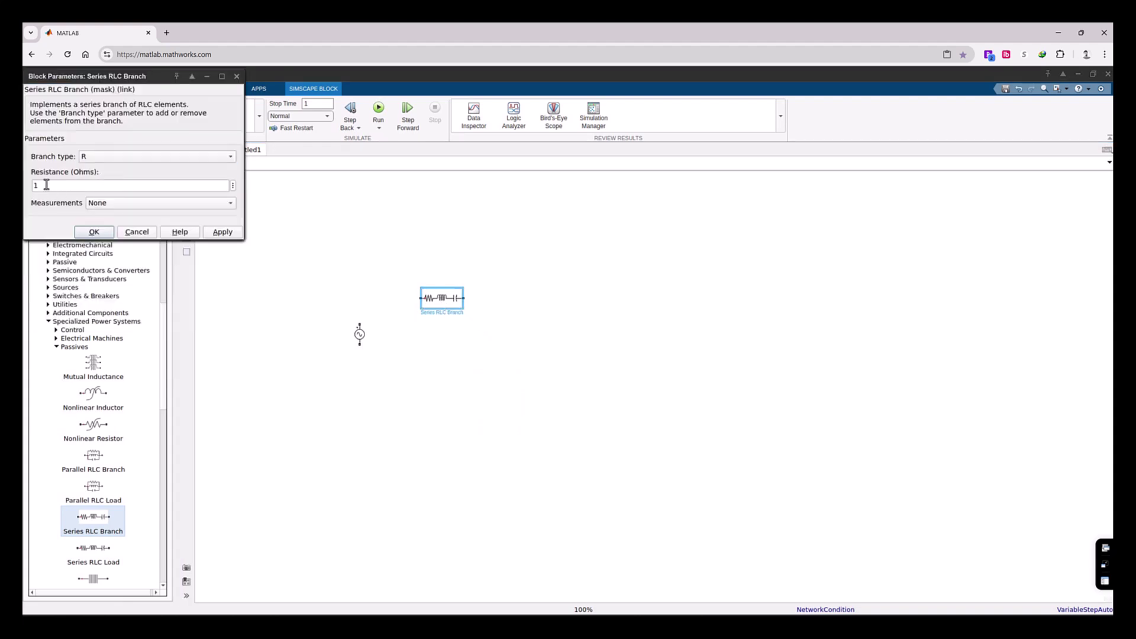
double_click(47, 185)
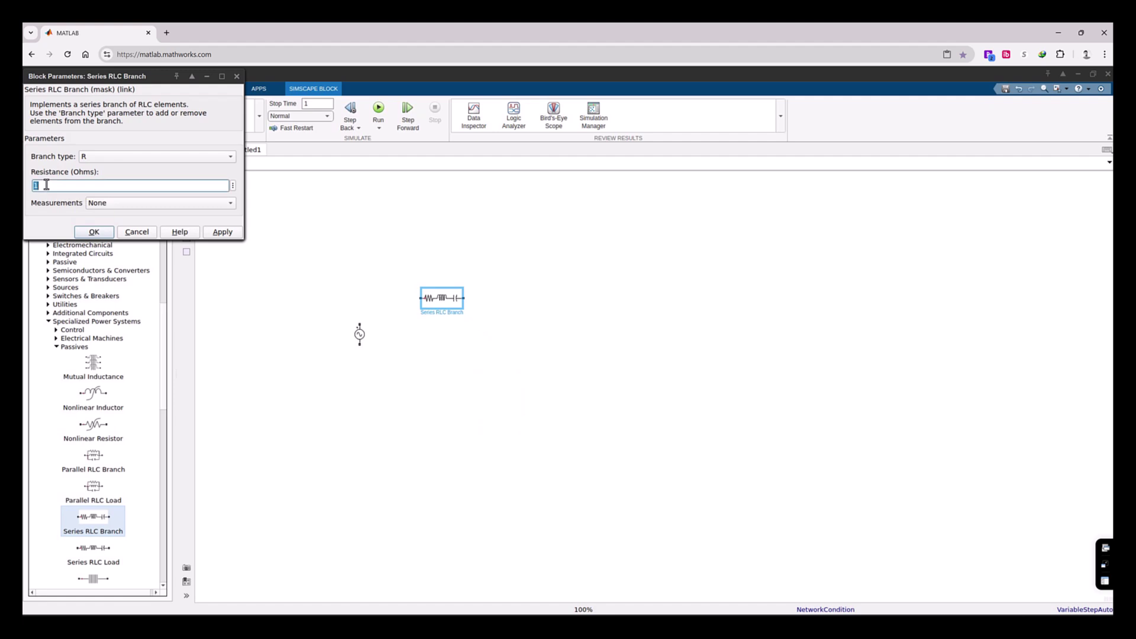
type("10")
left_click(93, 231)
left_click(279, 307)
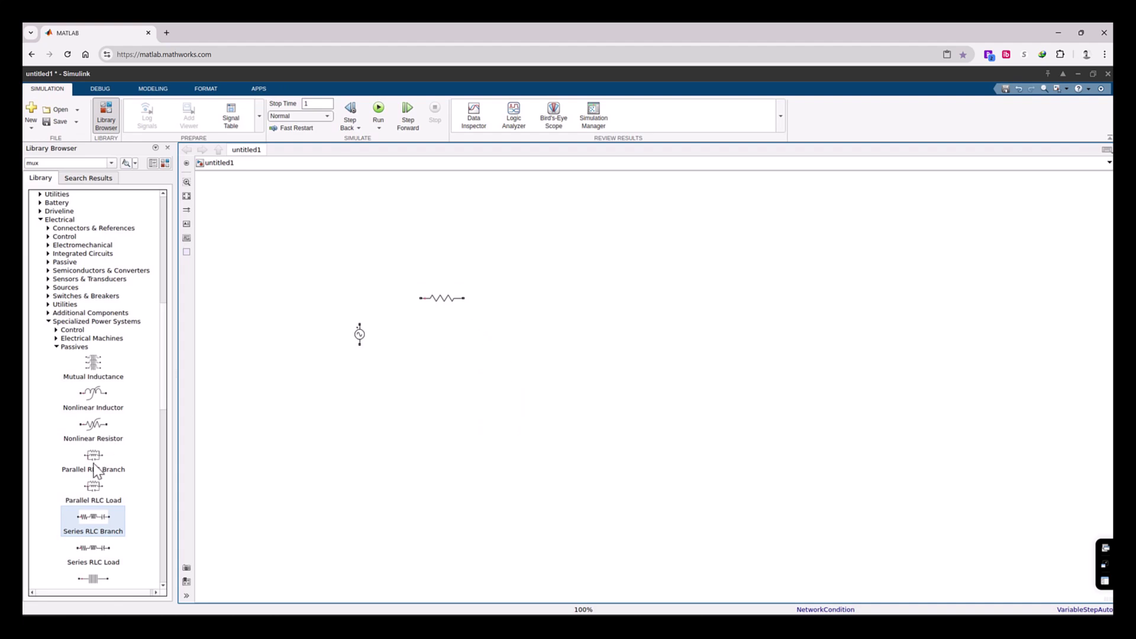
- Add a Parallel RLC Branch to the right of the resistor and rotate it to stand vertically
left_click_drag(94, 459, 535, 318)
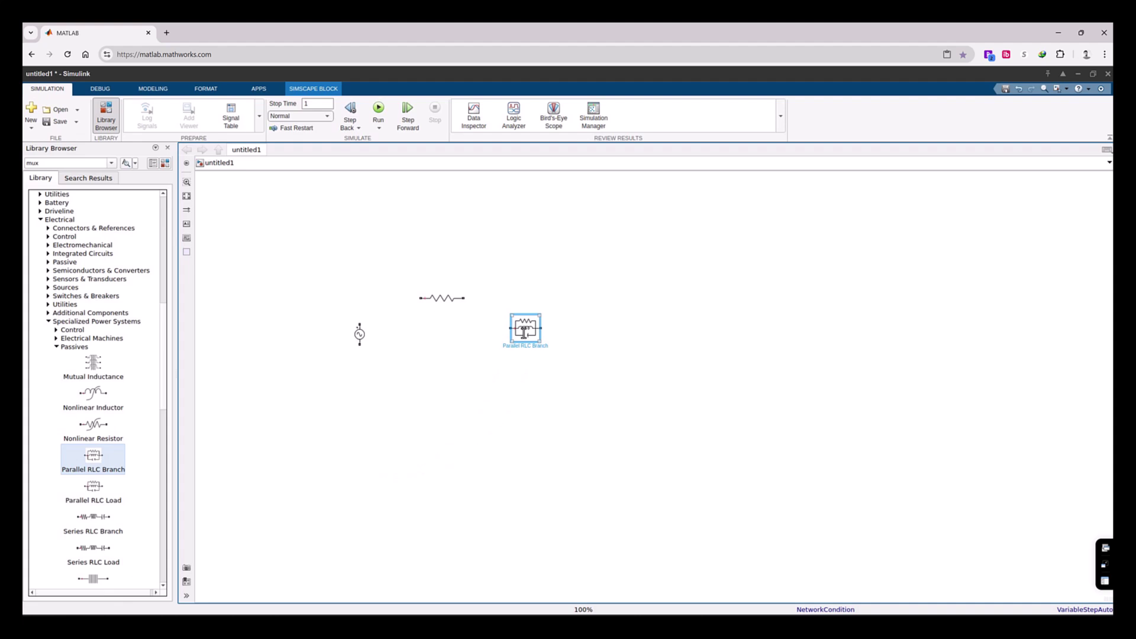
key("ctrl+r")
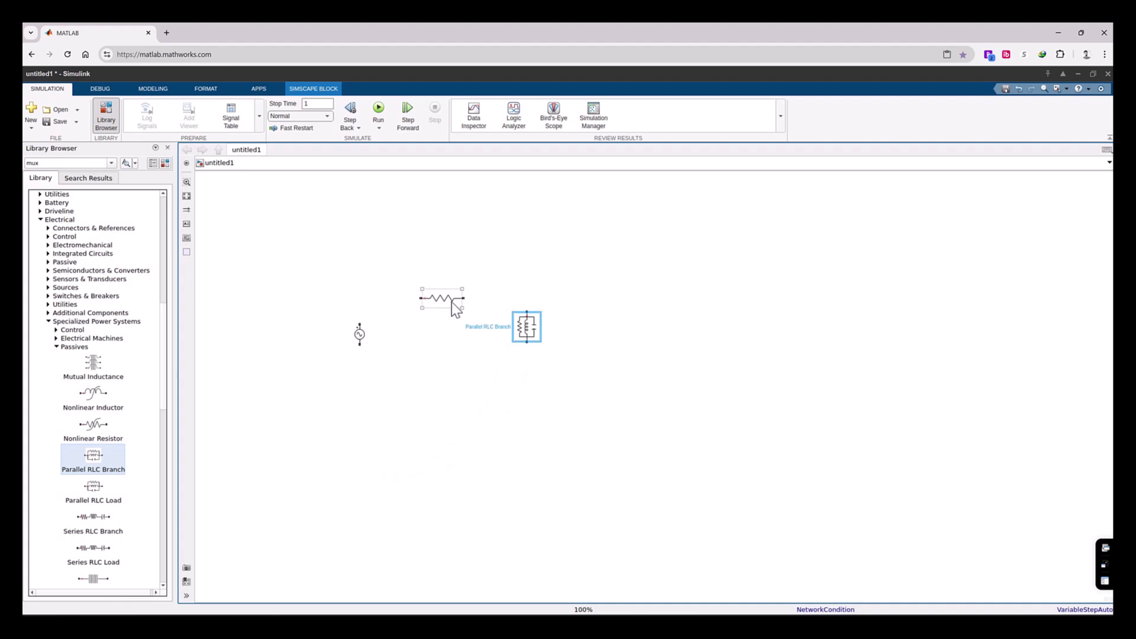
left_click(503, 283)
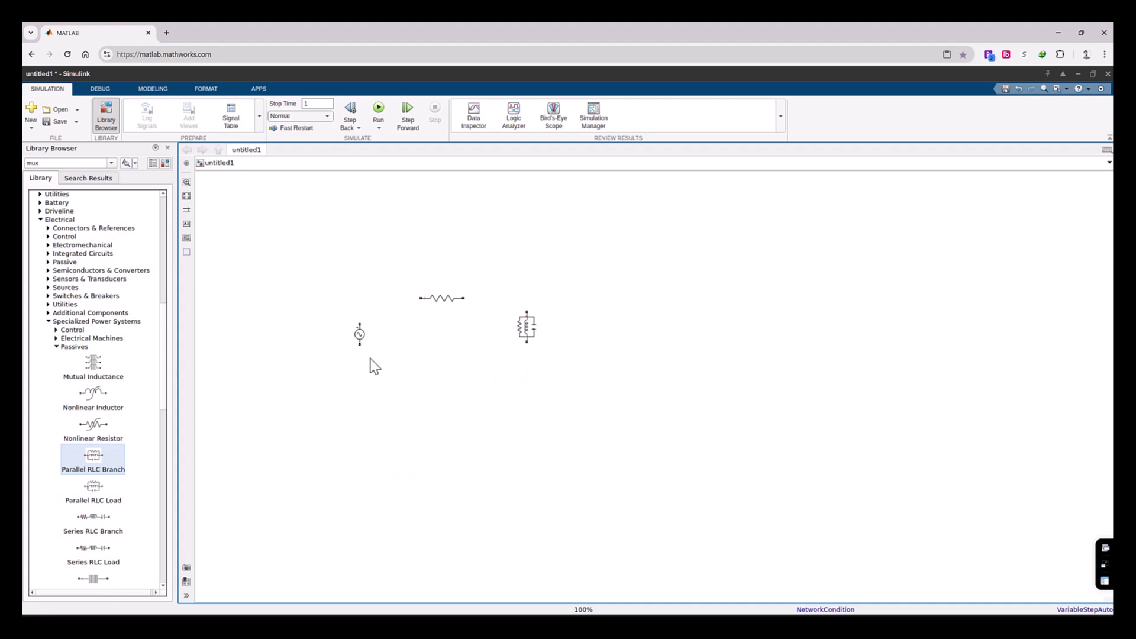
left_click(56, 348)
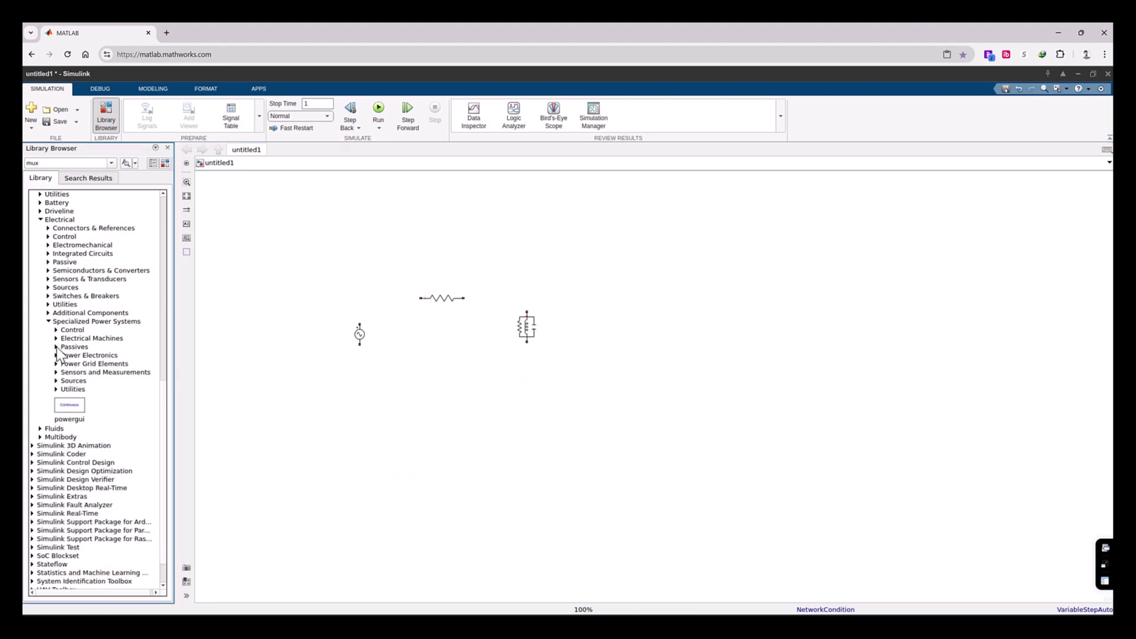
- Add a Ground block from the Specialized Power Systems Utilities library below the AC voltage source
left_click(57, 389)
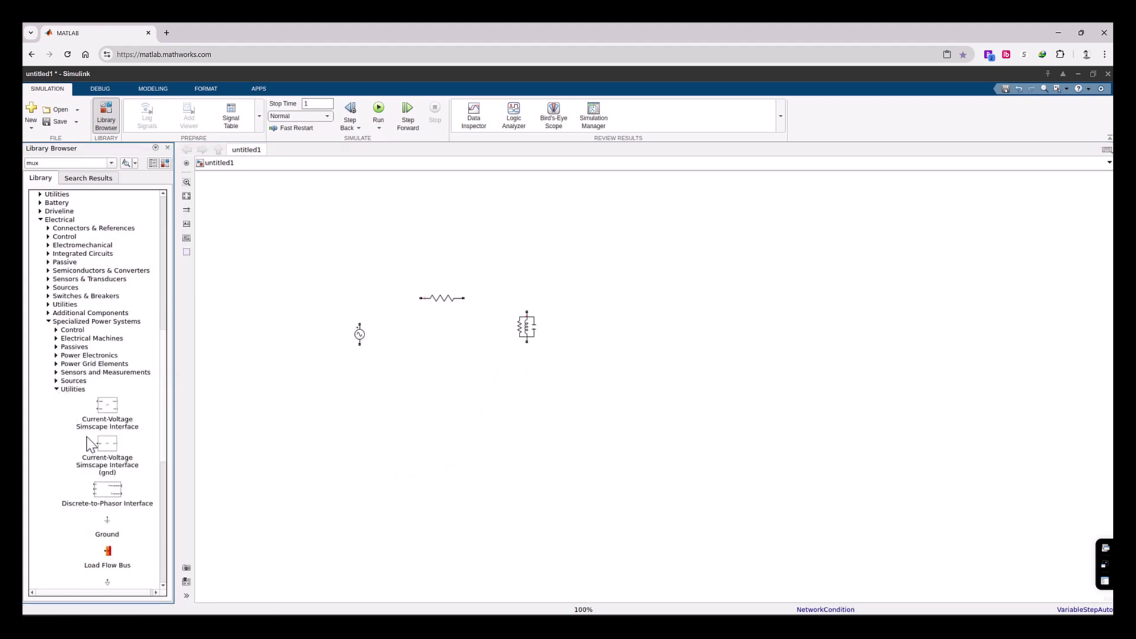
scroll(91, 438, "down", 2)
left_click_drag(111, 470, 363, 371)
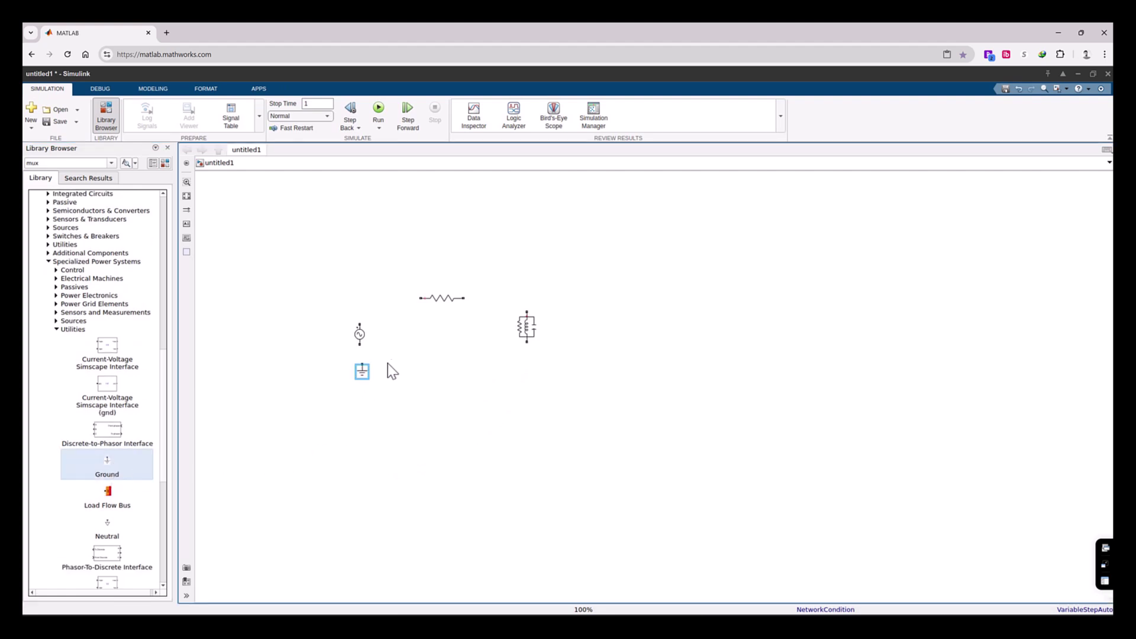
left_click(406, 352)
left_click(186, 197)
scroll(404, 286, "down", 1)
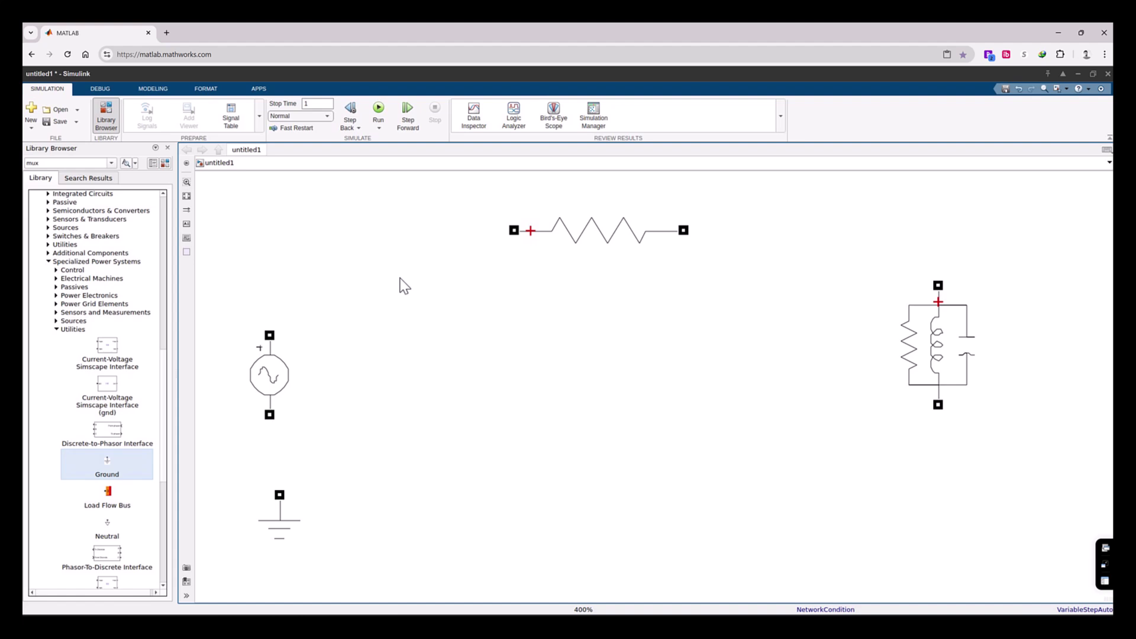
- Align the ground under the AC voltage source and wire ground, source, resistor and Parallel RLC Branch in series
scroll(401, 279, "down", 2)
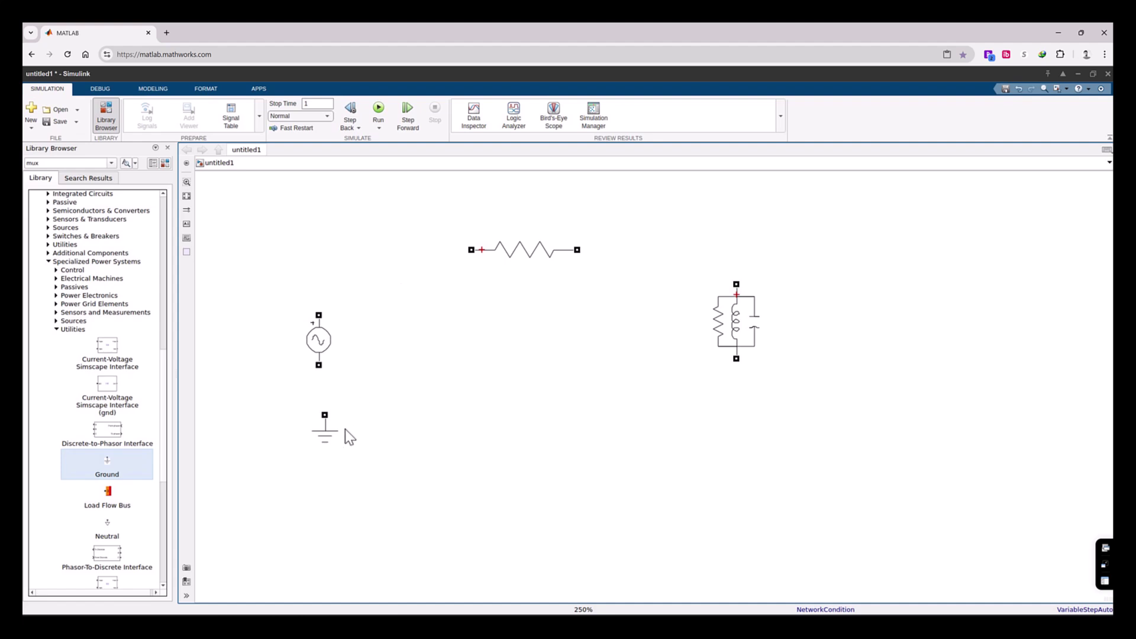
left_click(328, 430)
left_click_drag(325, 432, 321, 422)
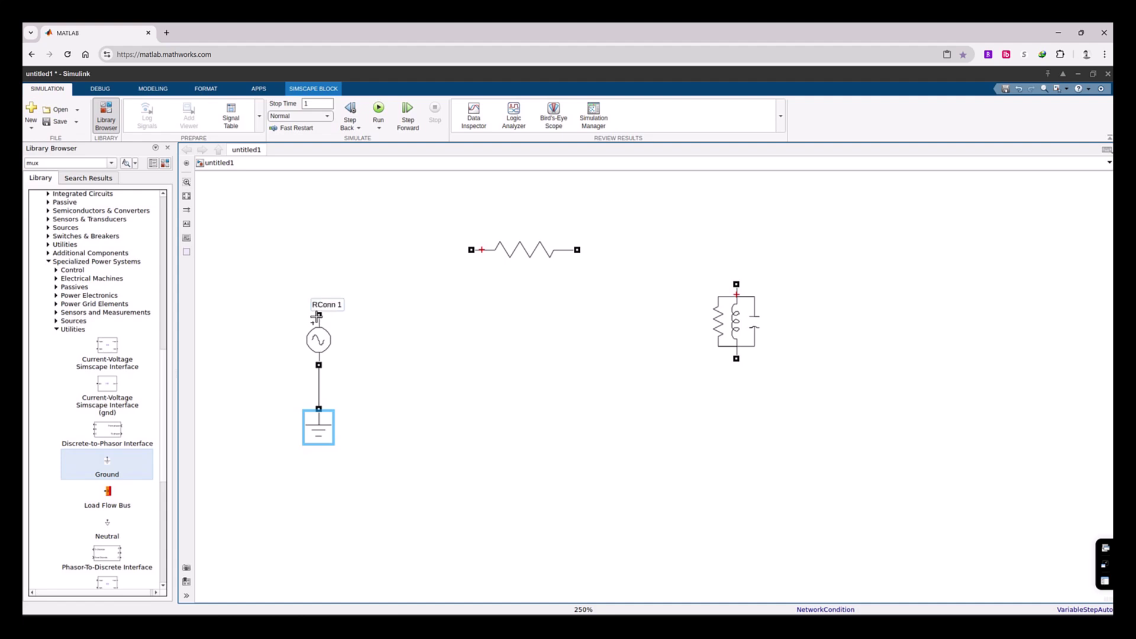
left_click_drag(320, 315, 464, 249)
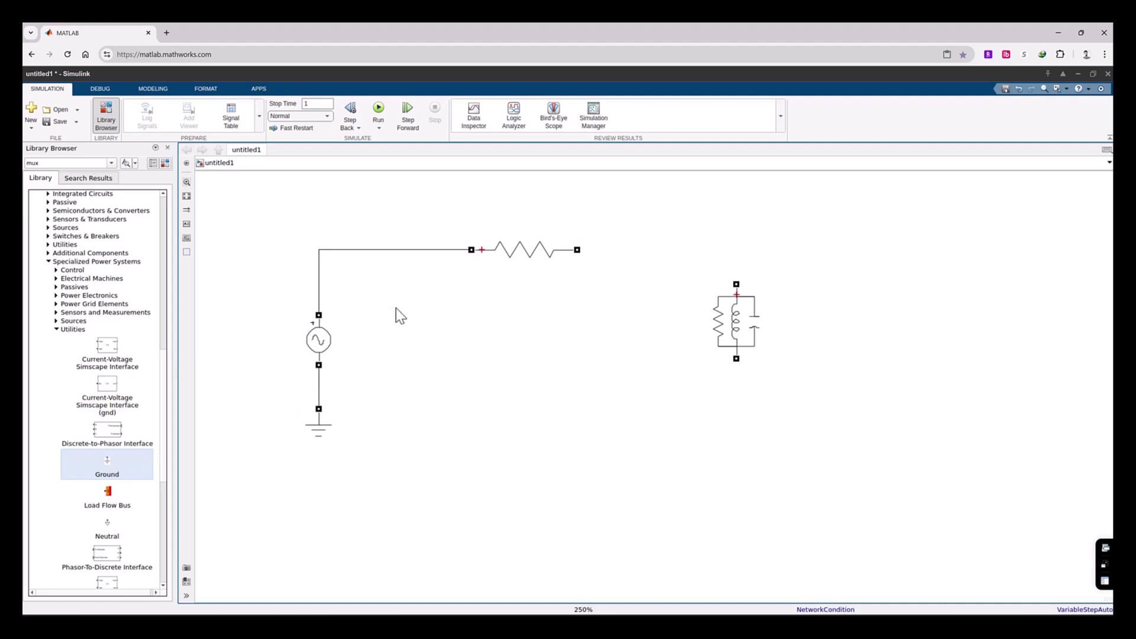
mouse_move(577, 250)
left_mouse_down()
mouse_move(639, 247)
mouse_move(736, 271)
mouse_move(735, 282)
left_mouse_up()
- Copy the ground block beneath the Parallel RLC Branch and connect it to the branch's lower terminal
left_click(319, 428)
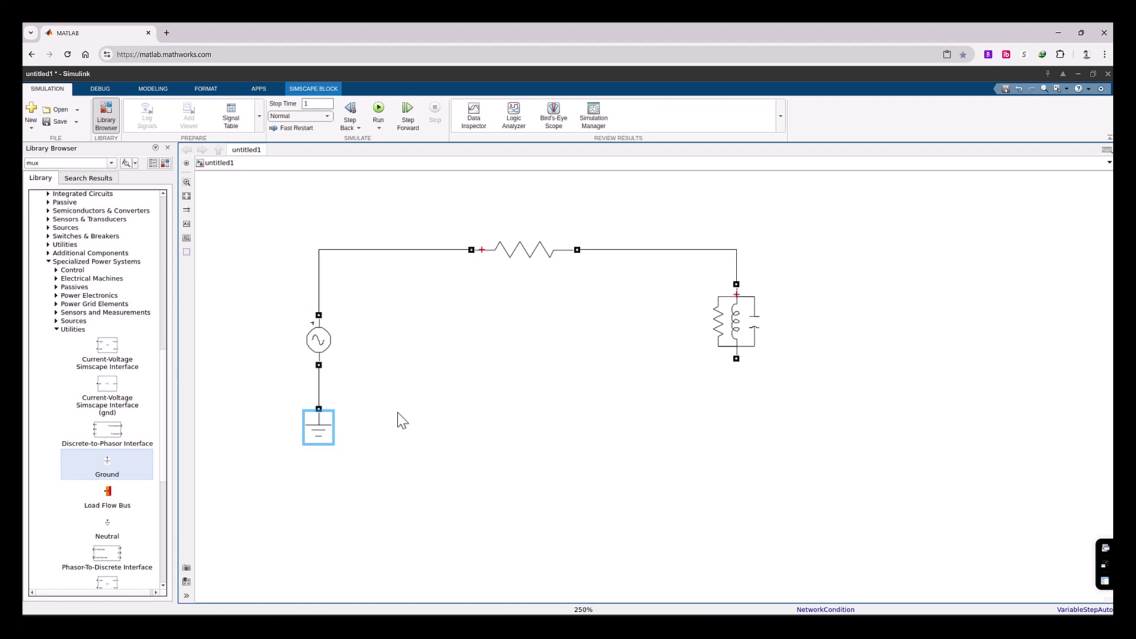
left_click(737, 420)
key("ctrl+v")
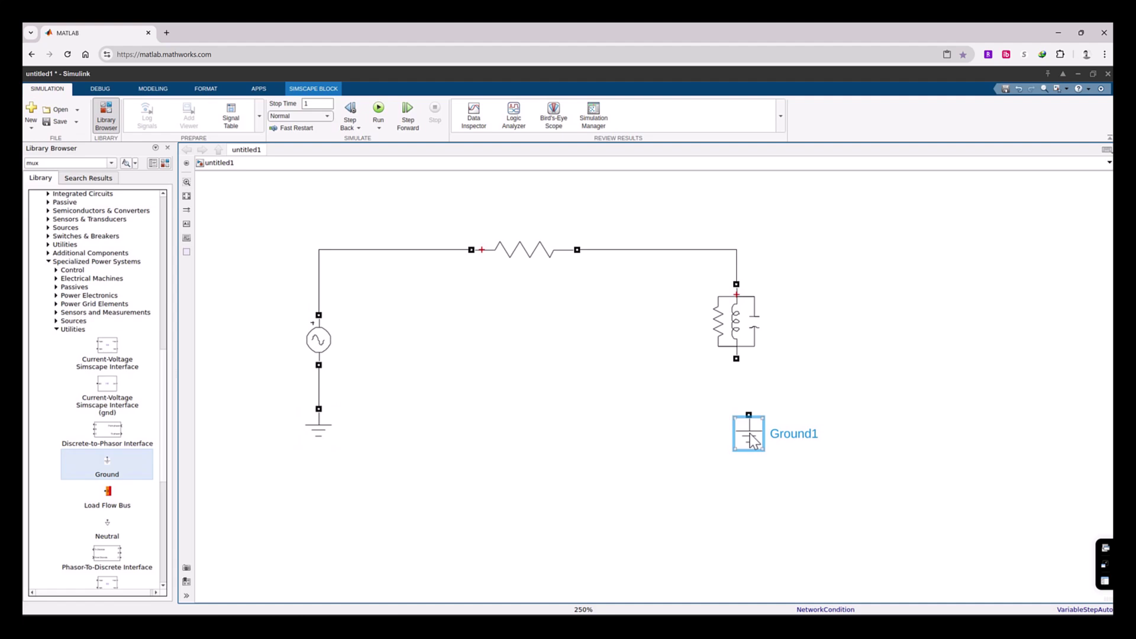
left_click_drag(752, 438, 738, 421)
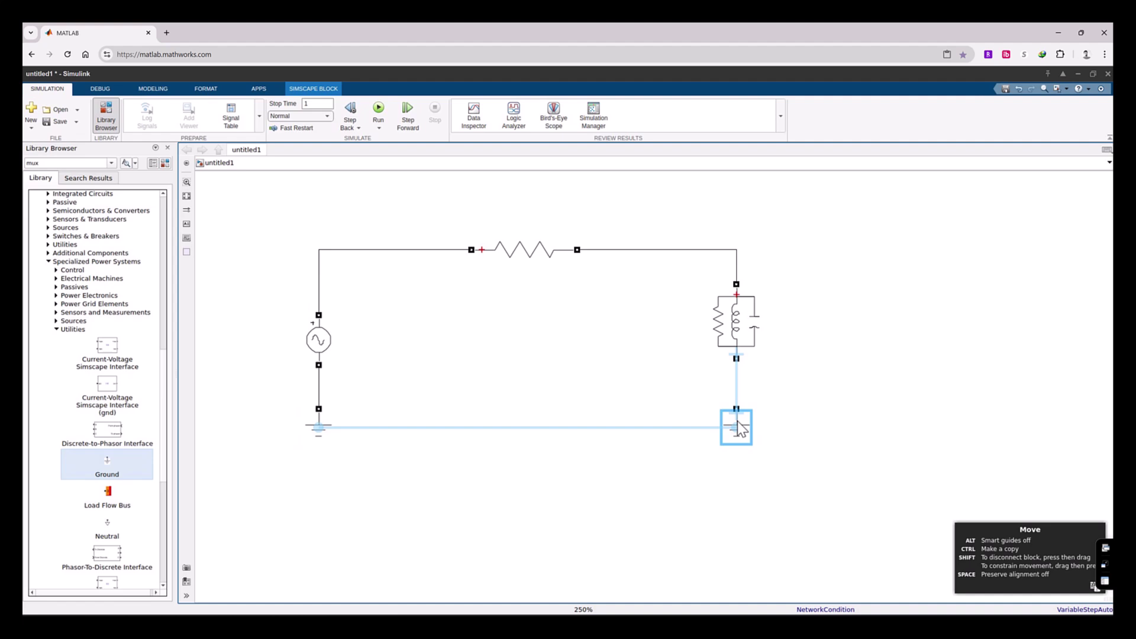
left_click_drag(737, 421, 736, 359)
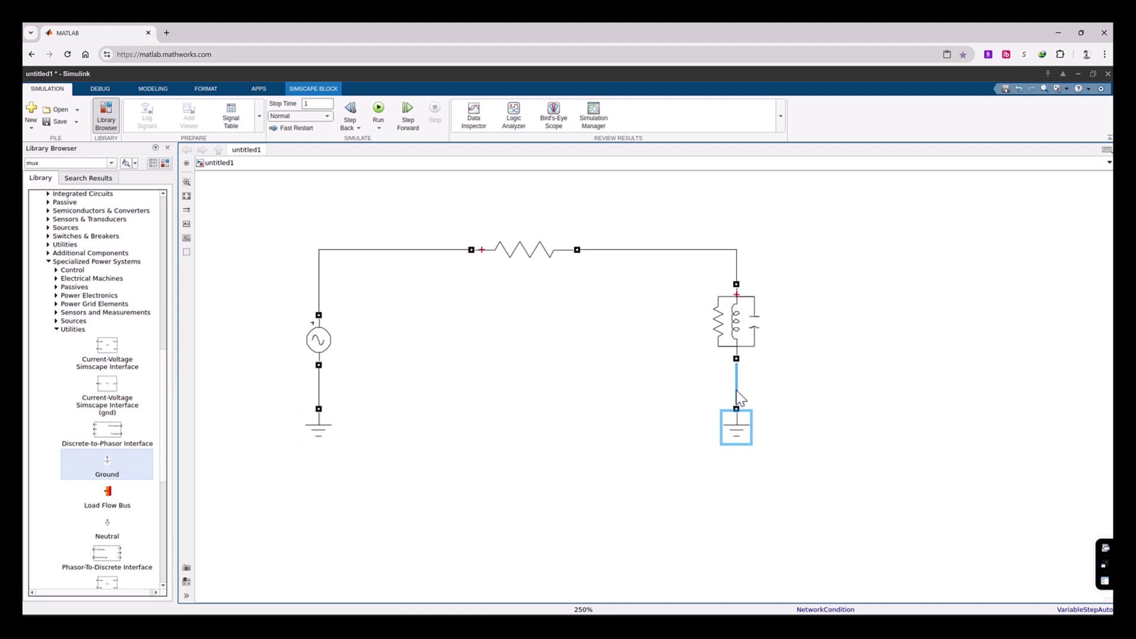
left_click(612, 374)
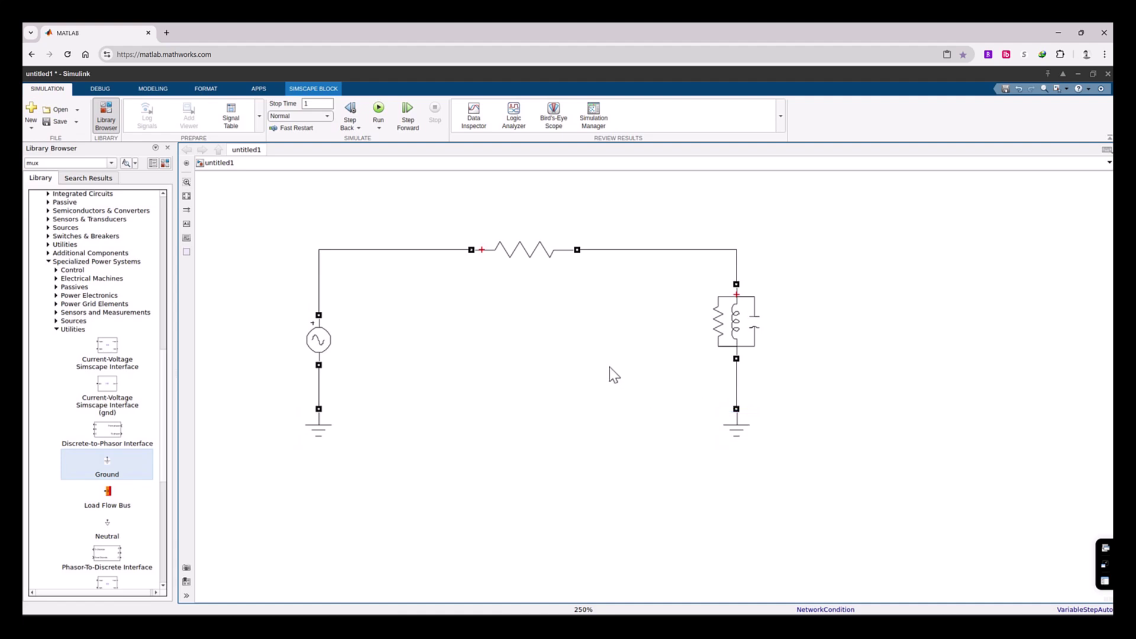
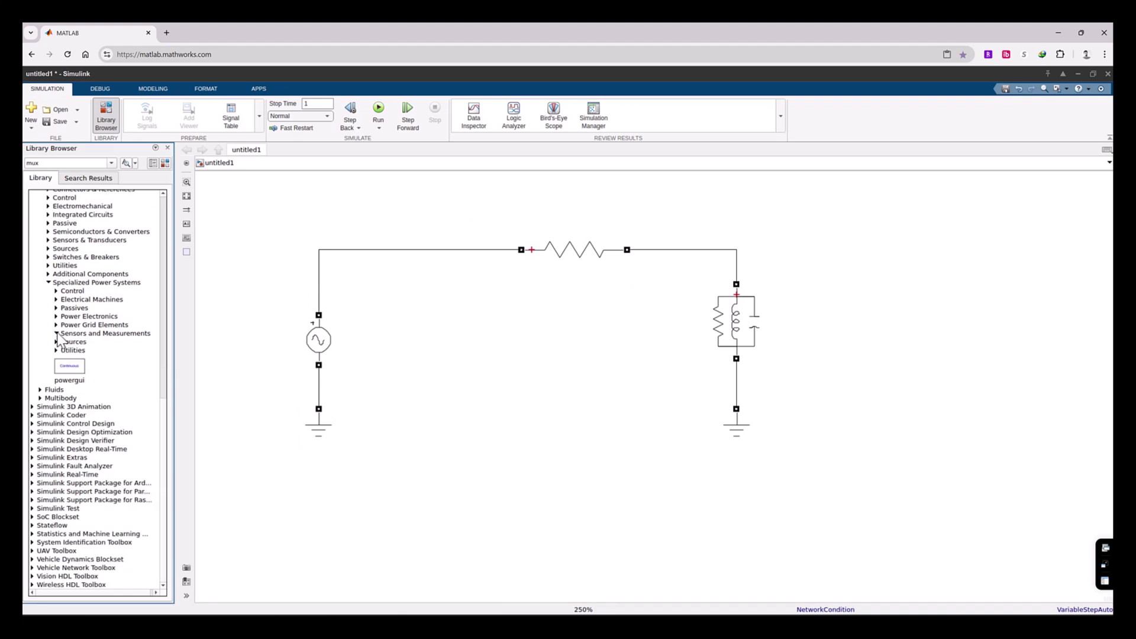
- Place a Current Measurement block from the Sensors and Measurements library above the wire between the source and the resistor
left_click(56, 334)
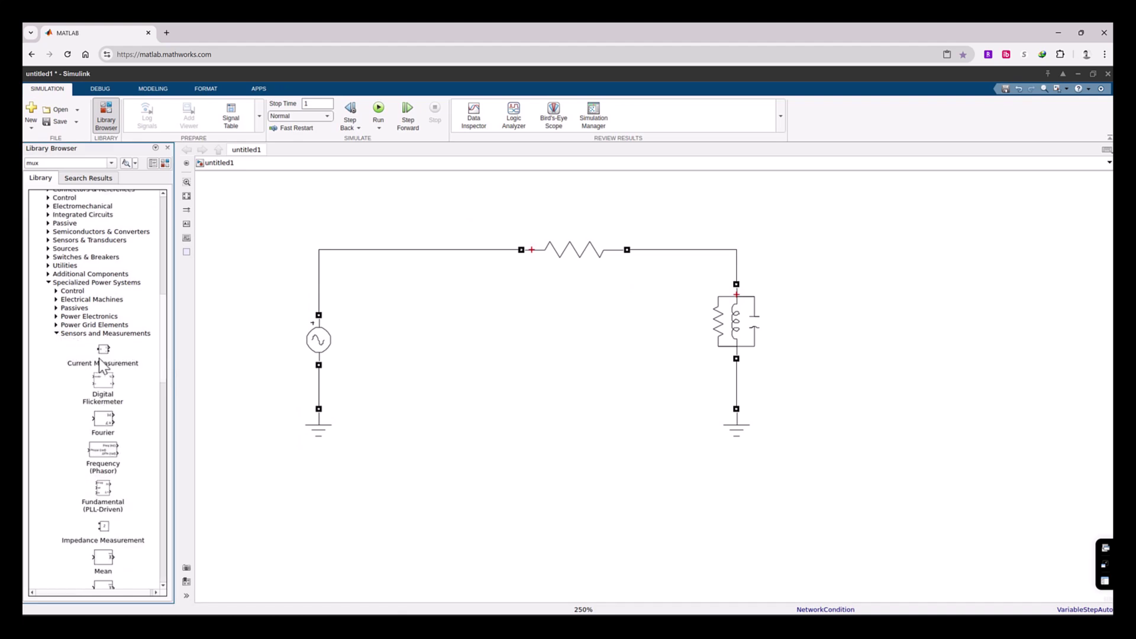
left_click_drag(106, 356, 207, 343)
left_click_drag(416, 256, 424, 211)
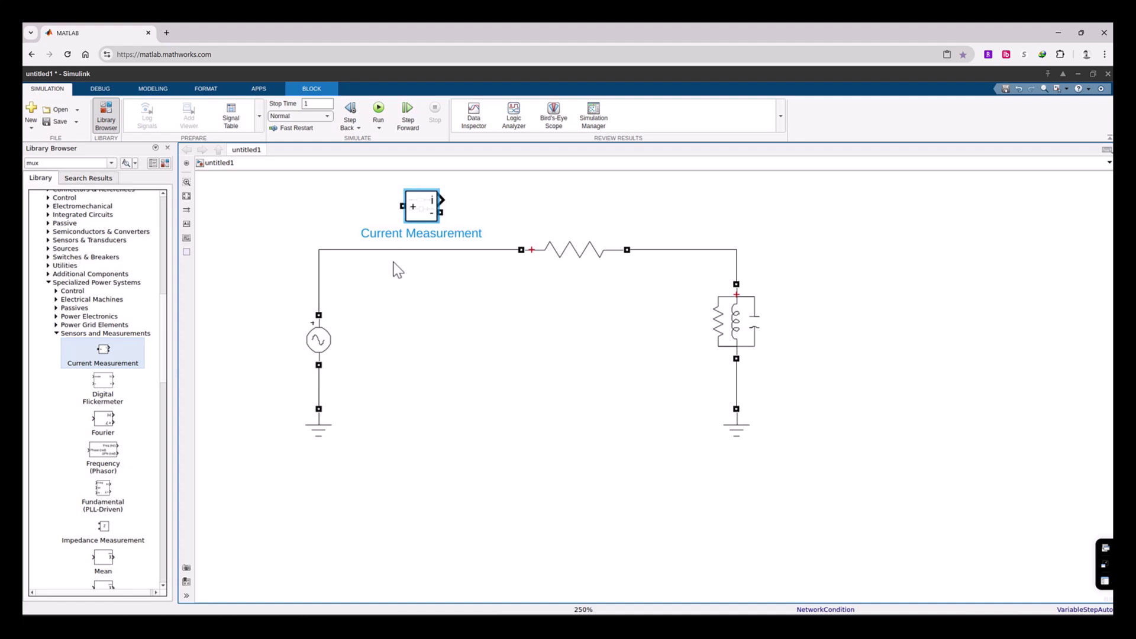
left_click(428, 264)
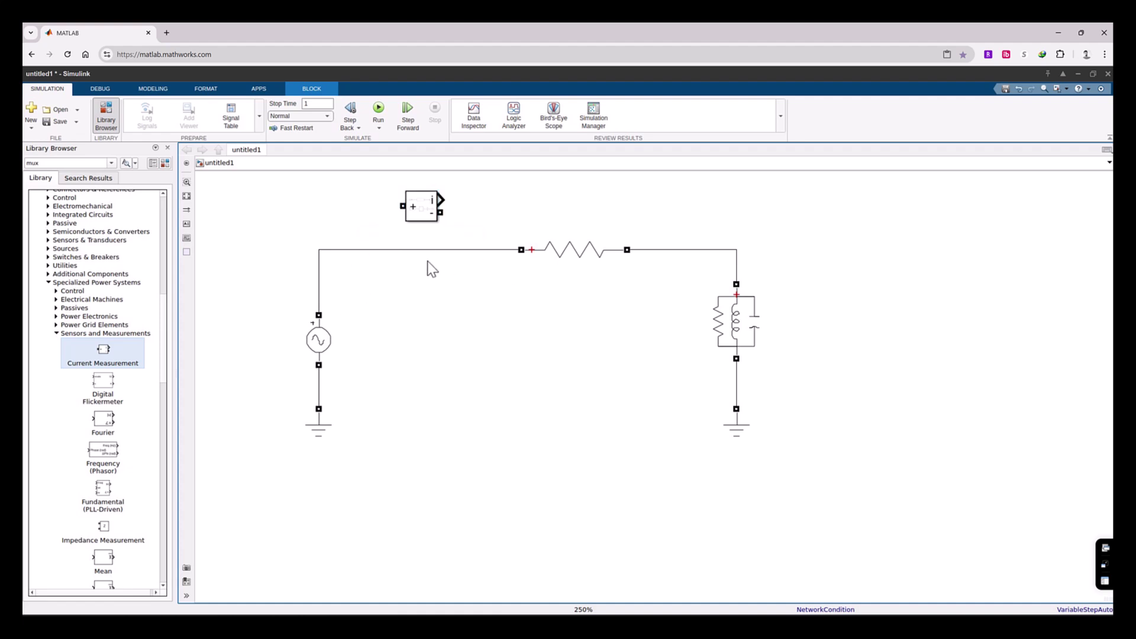
- Replace the wire between the AC source and the resistor with the Current Measurement block connected in series
left_click(417, 250)
key("Delete")
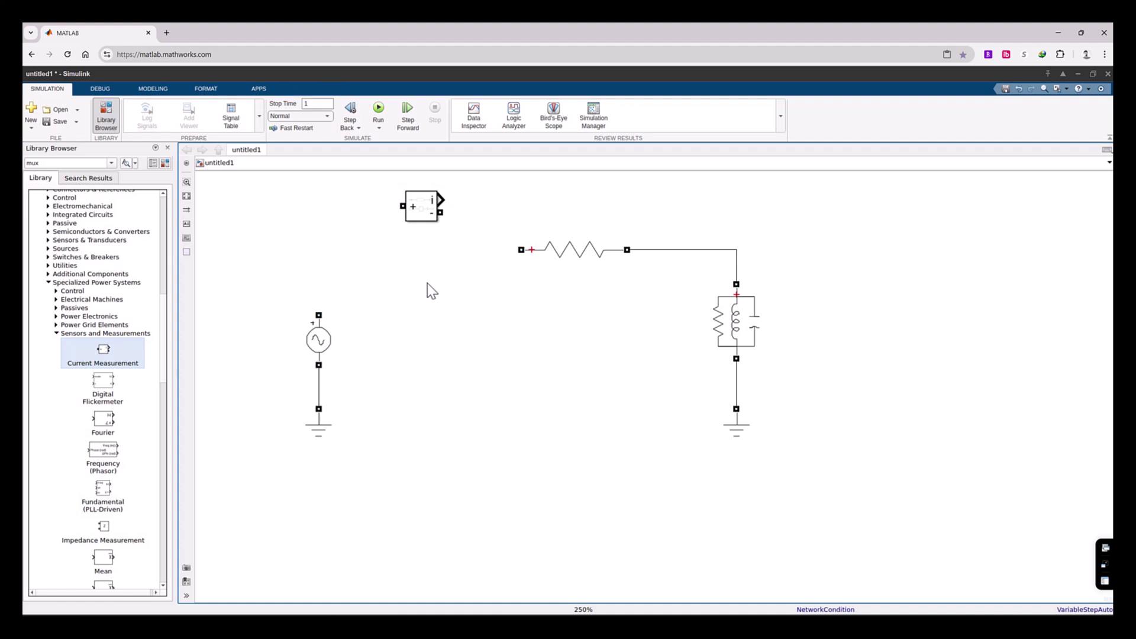
left_click(422, 211)
left_click_drag(423, 214, 424, 241)
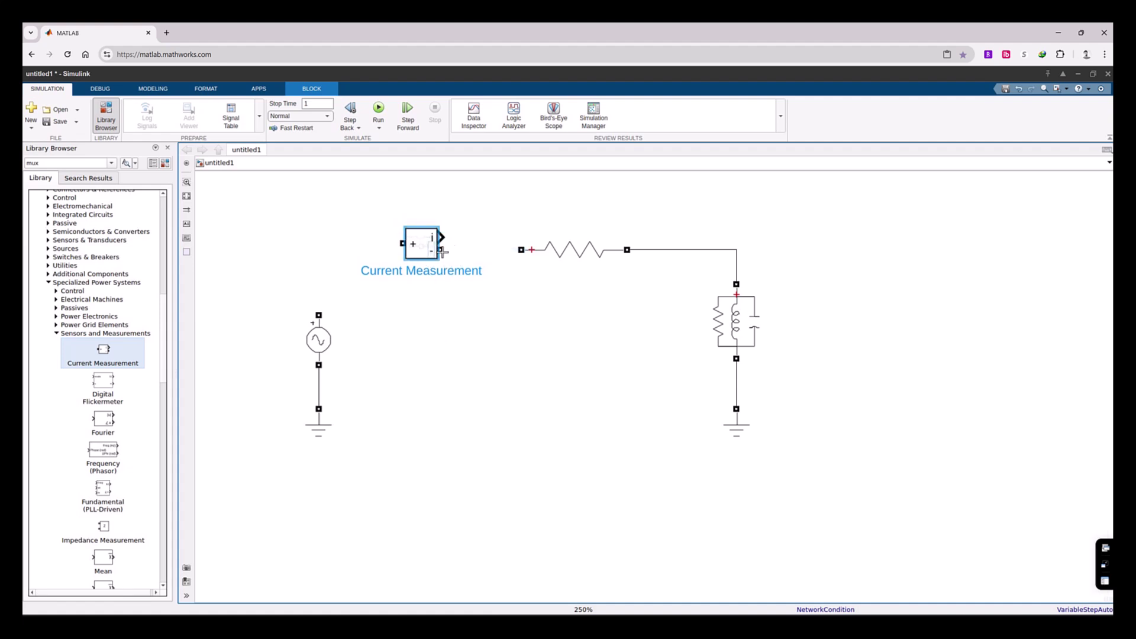
left_click_drag(441, 250, 516, 250)
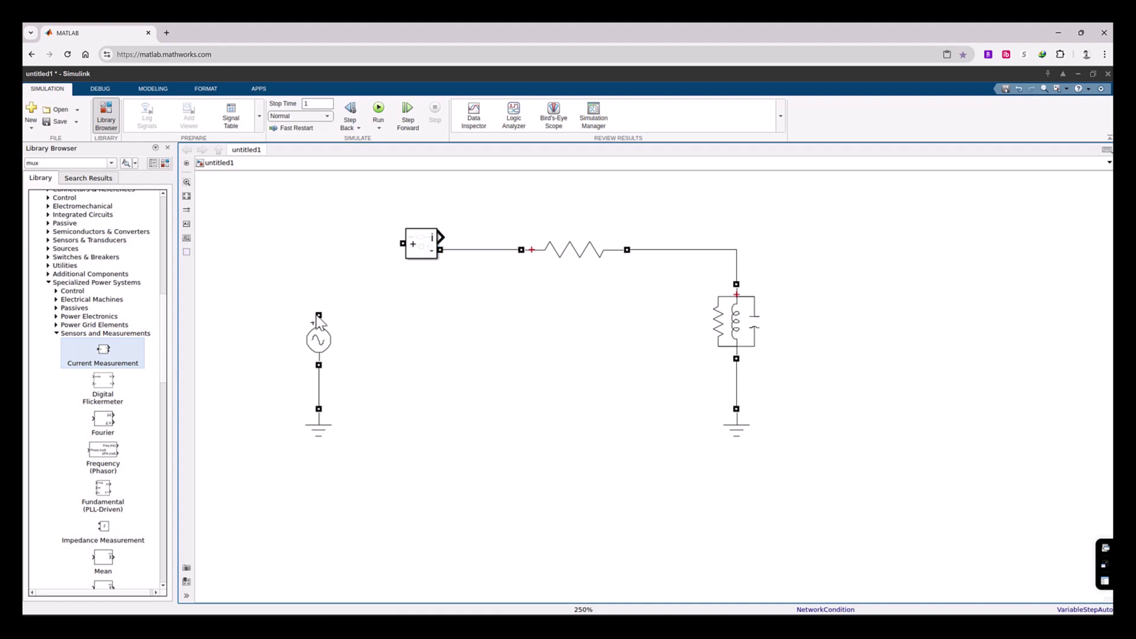
left_click_drag(318, 315, 388, 242)
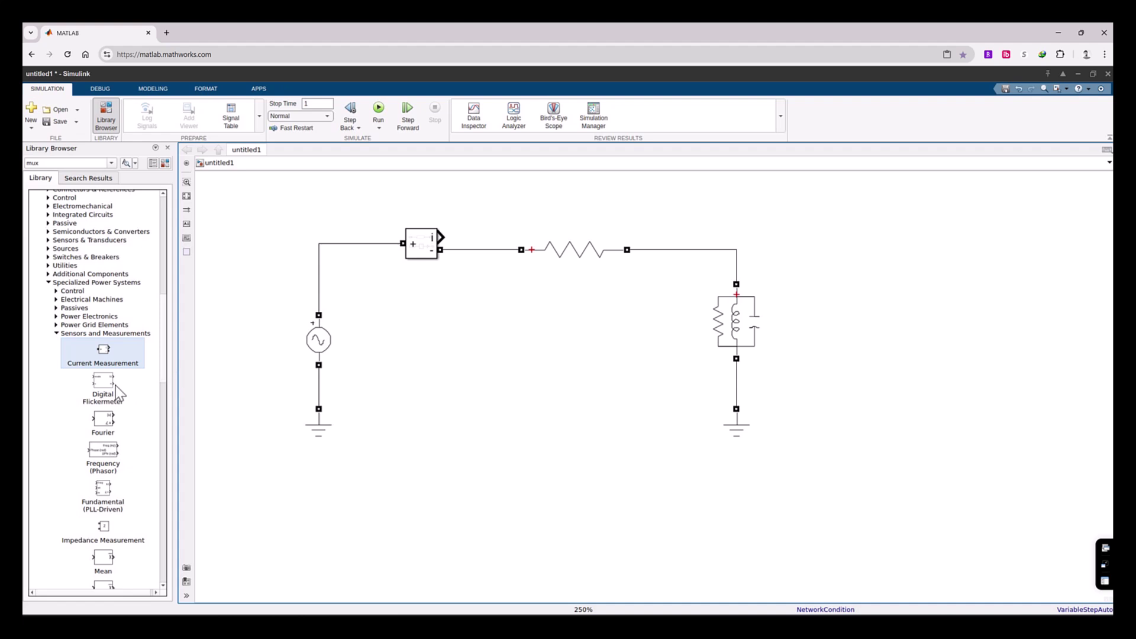
- Add a Voltage Measurement block to the right of the Parallel RLC Branch and connect its positive terminal to the resistor–branch node
scroll(102, 388, "down", 12)
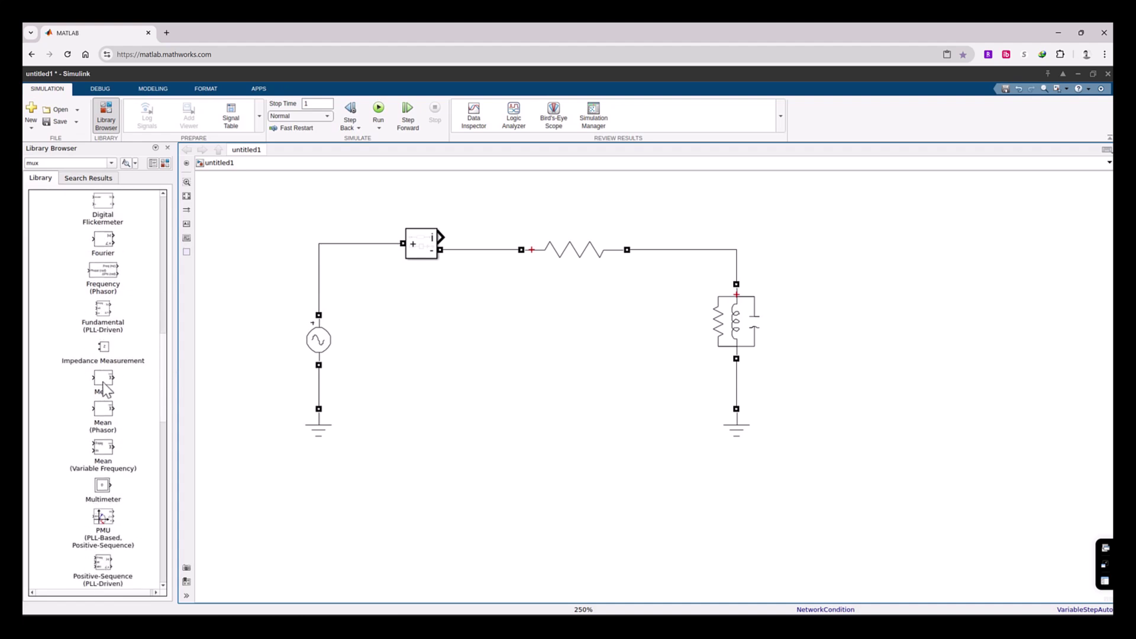
scroll(105, 390, "down", 10)
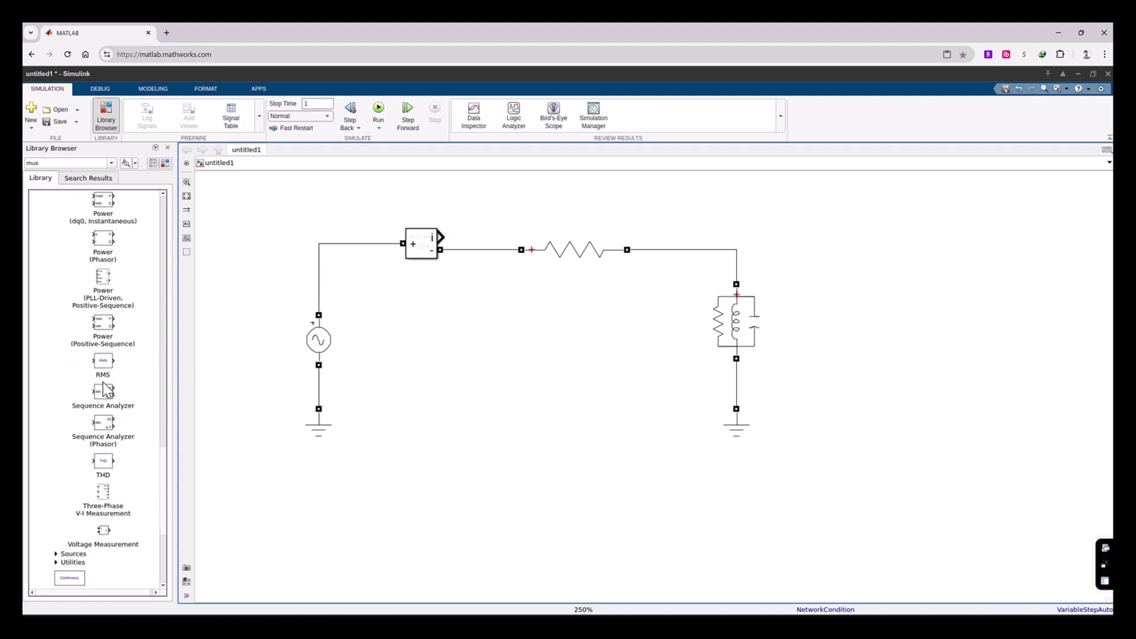
left_click_drag(99, 471, 591, 424)
left_click_drag(710, 403, 736, 249)
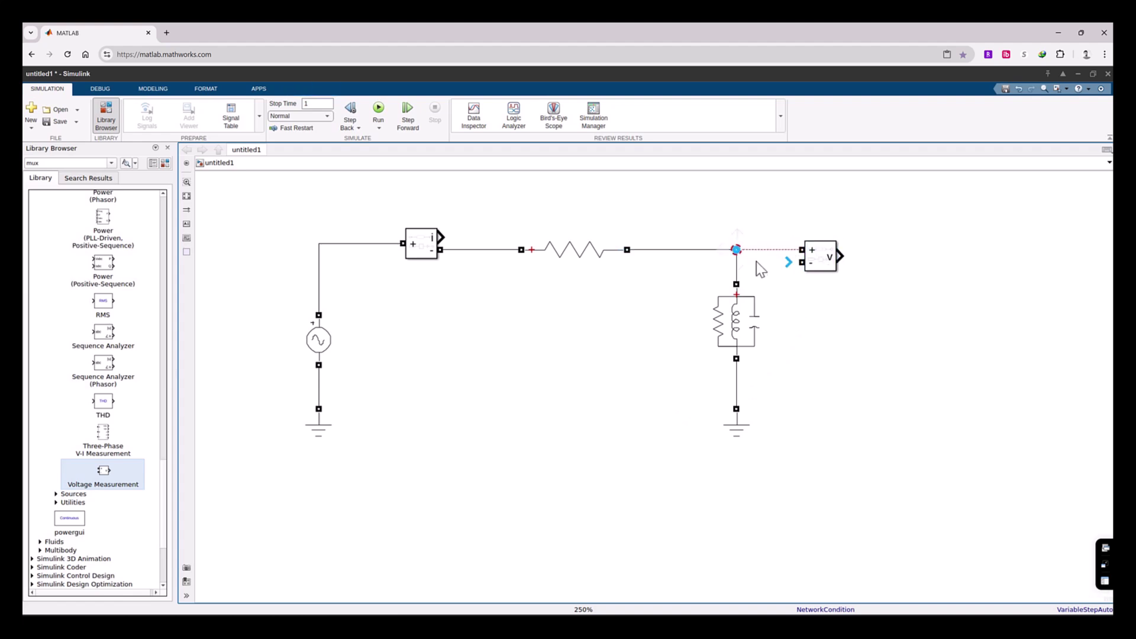
left_click_drag(747, 263, 735, 249)
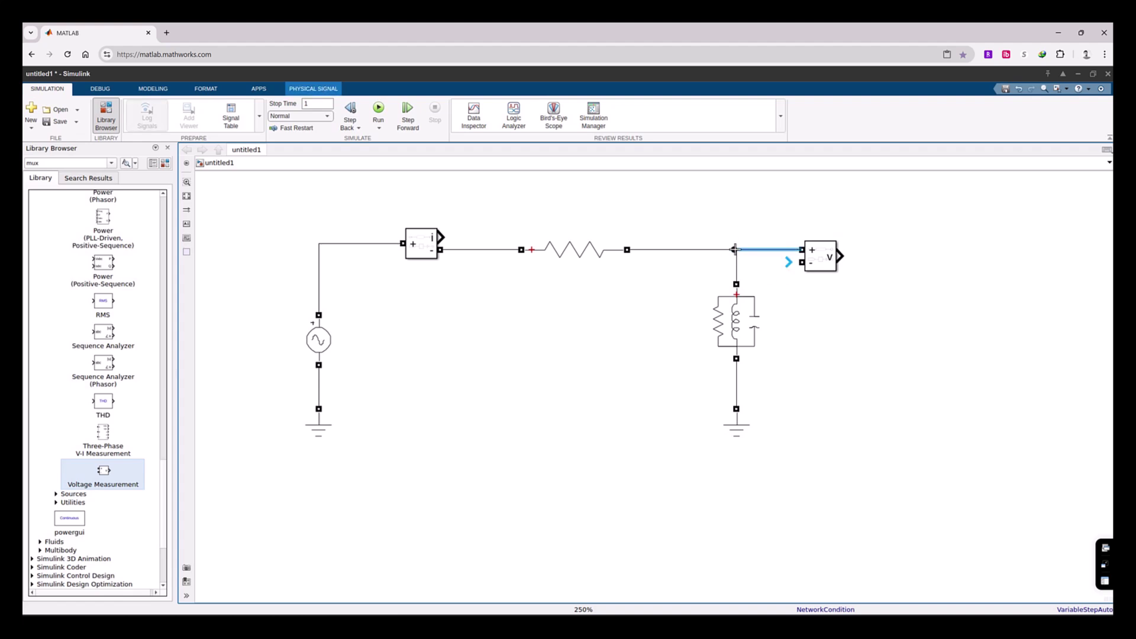
left_click(805, 312)
left_click_drag(825, 264, 841, 270)
- Copy the ground block below the Voltage Measurement block and connect it to the negative terminal
left_click(737, 430)
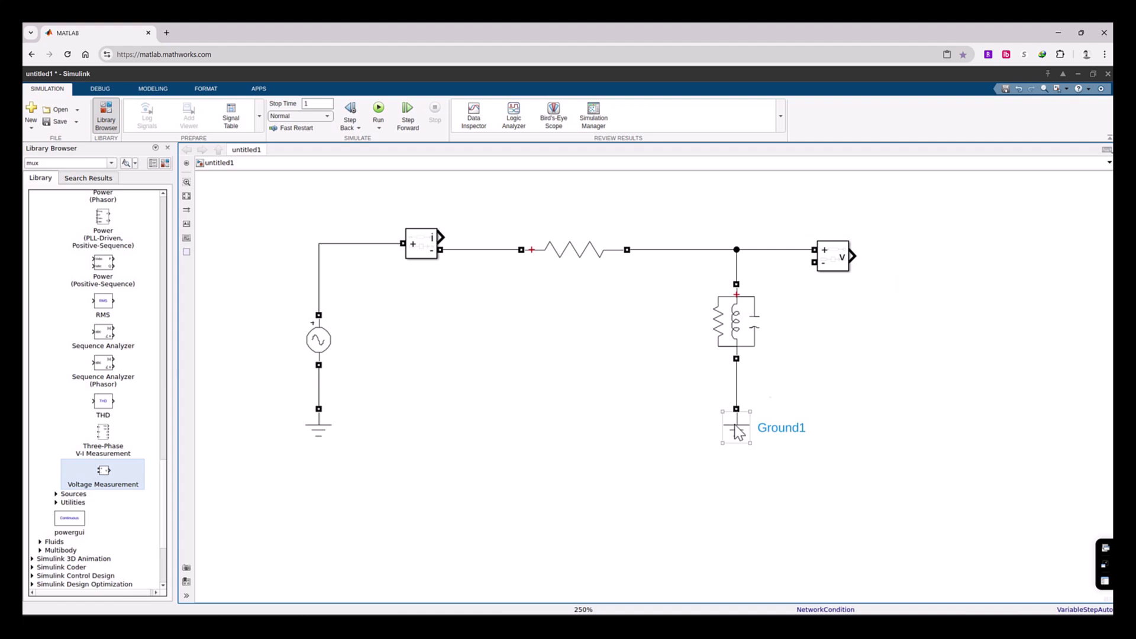
left_click(738, 430)
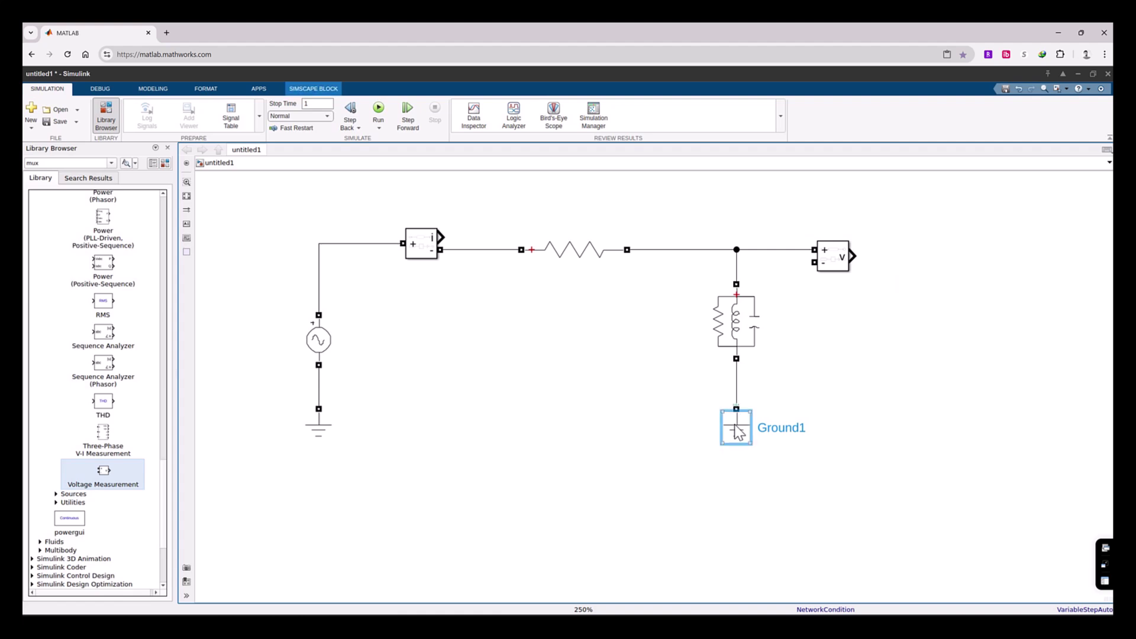
left_click_drag(738, 432, 814, 262)
left_click(792, 368)
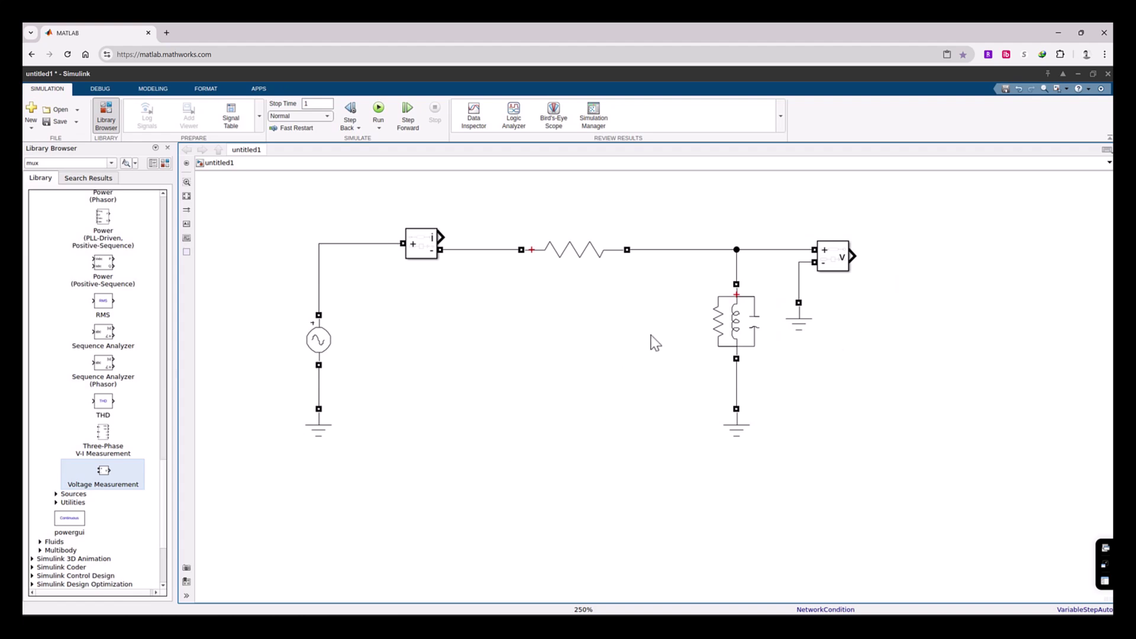
- Change the Parallel RLC Branch to branch type C with a capacitance of 1e-3 F
double_click(739, 319)
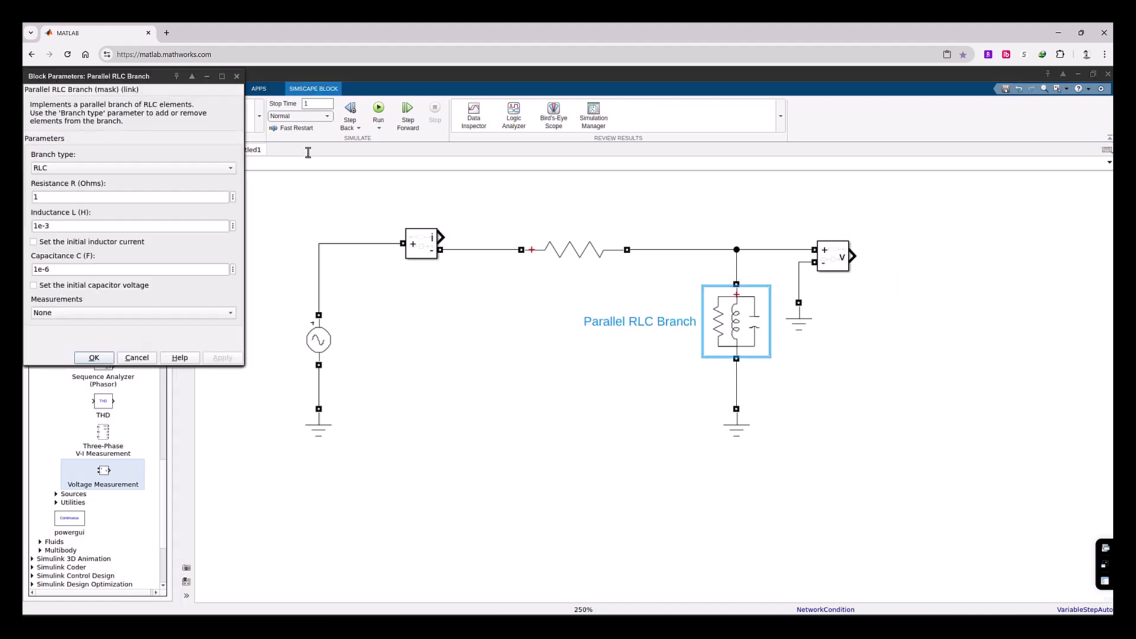
left_click(131, 172)
left_click(80, 207)
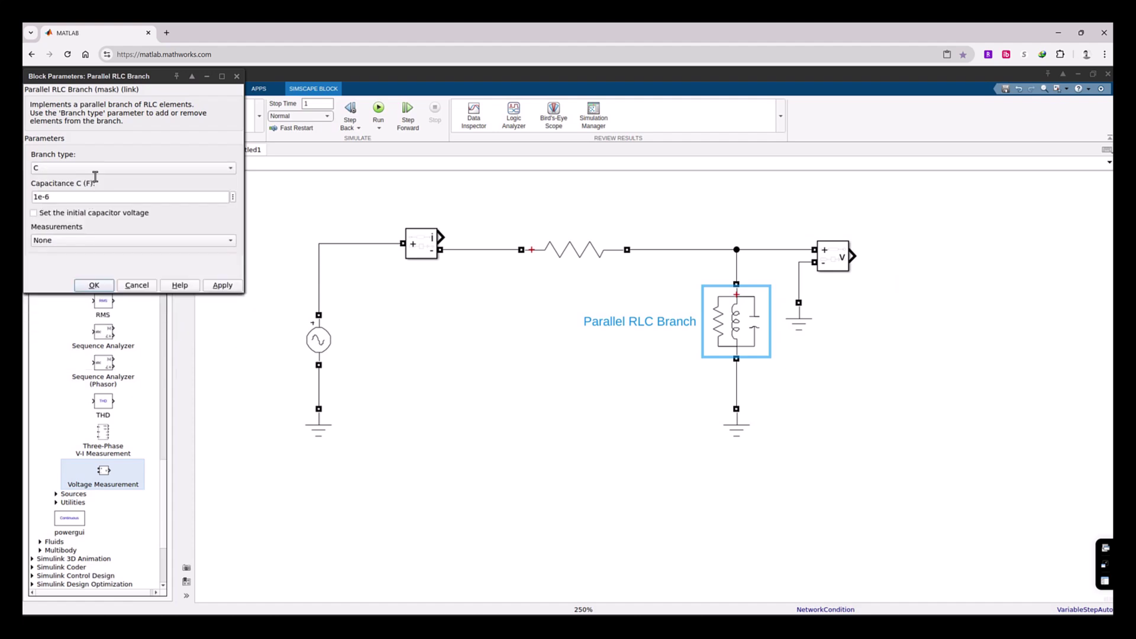
triple_click(67, 197)
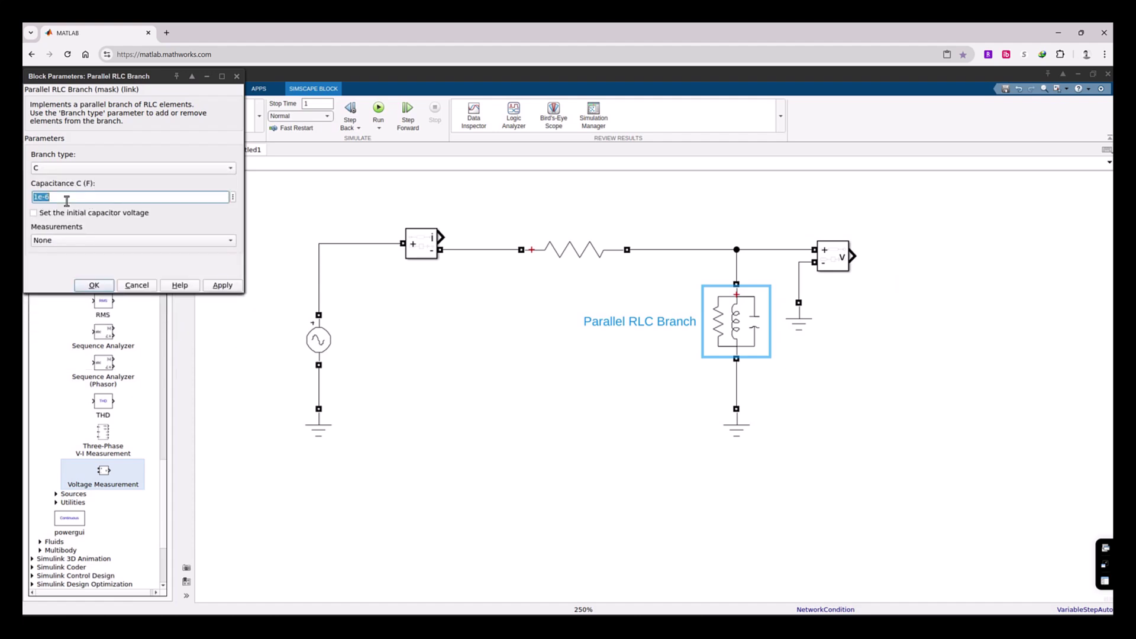
left_click(67, 199)
type("3")
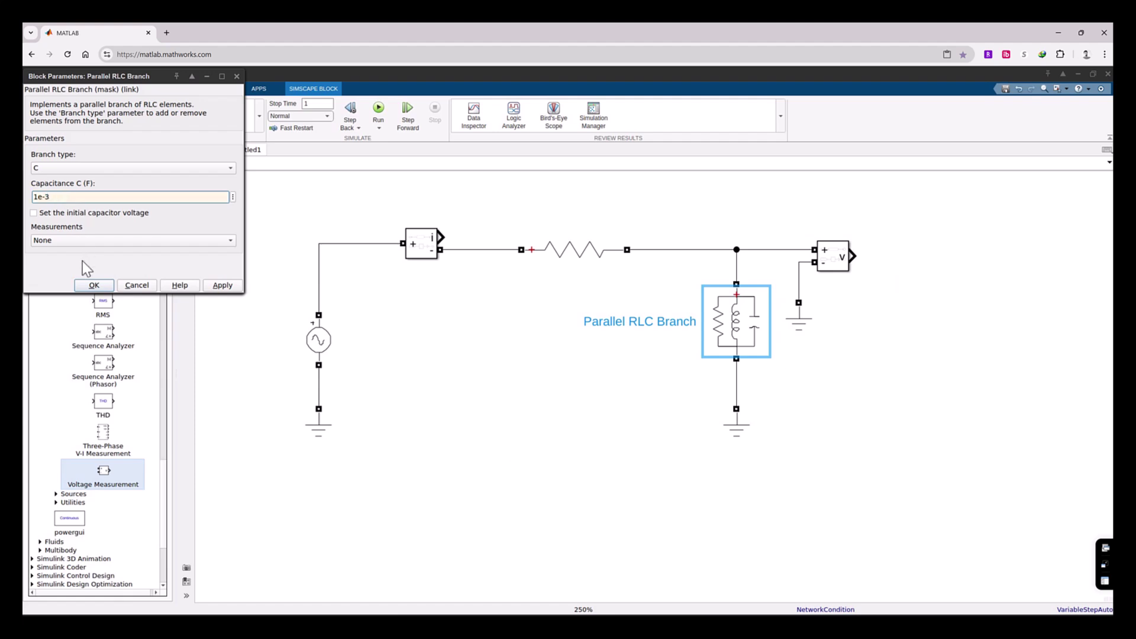
left_click(93, 285)
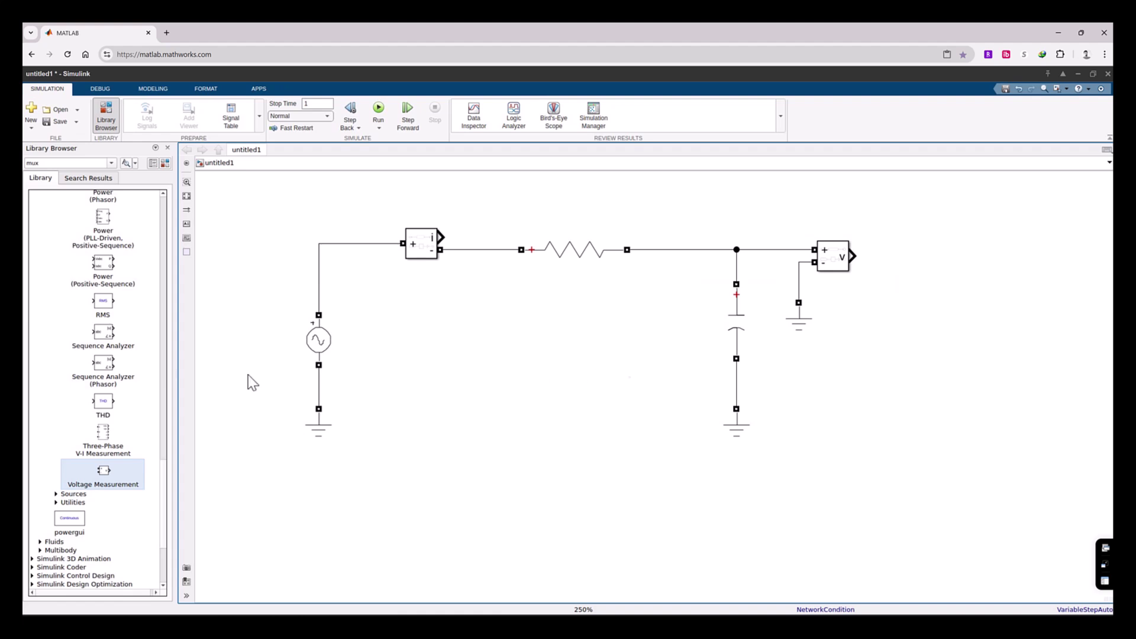
- Place a Scope from the Simulink Sinks library to the right of the Voltage Measurement block and enlarge it
scroll(95, 396, "up", 1)
scroll(95, 396, "up", 5)
scroll(96, 396, "up", 12)
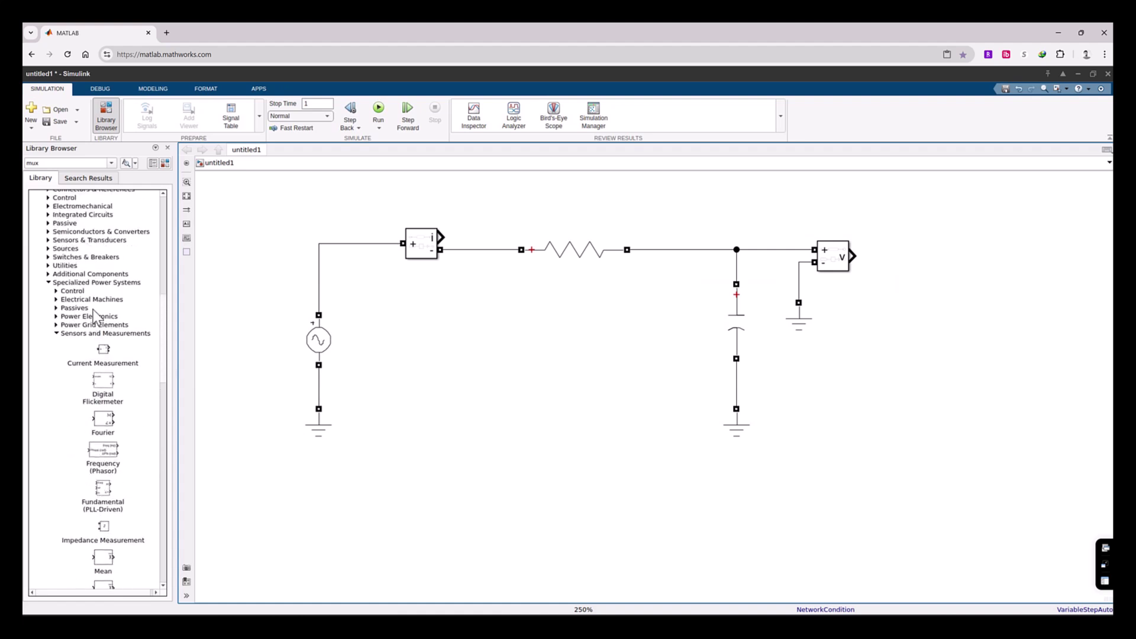
left_click(56, 334)
left_click(49, 282)
scroll(81, 329, "up", 1)
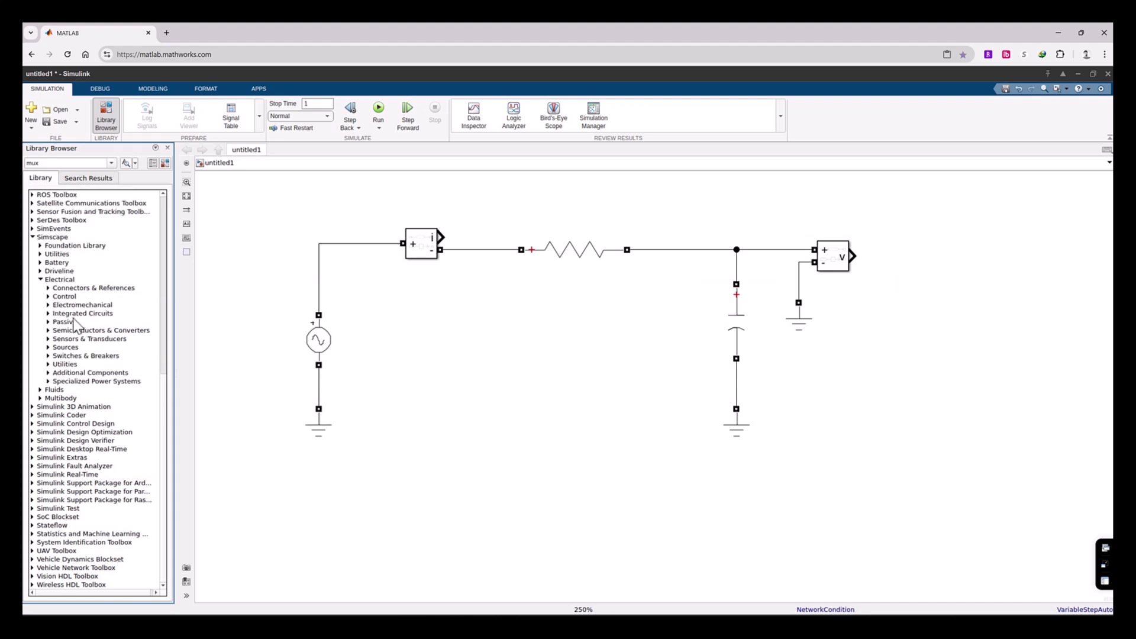
left_click(41, 279)
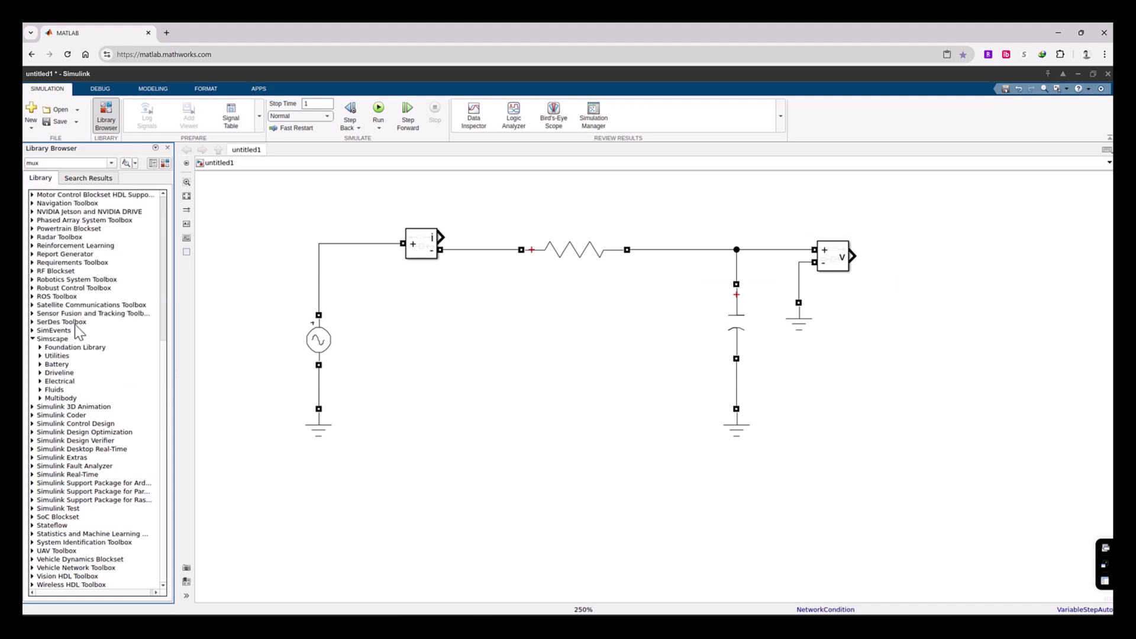
scroll(75, 326, "up", 8)
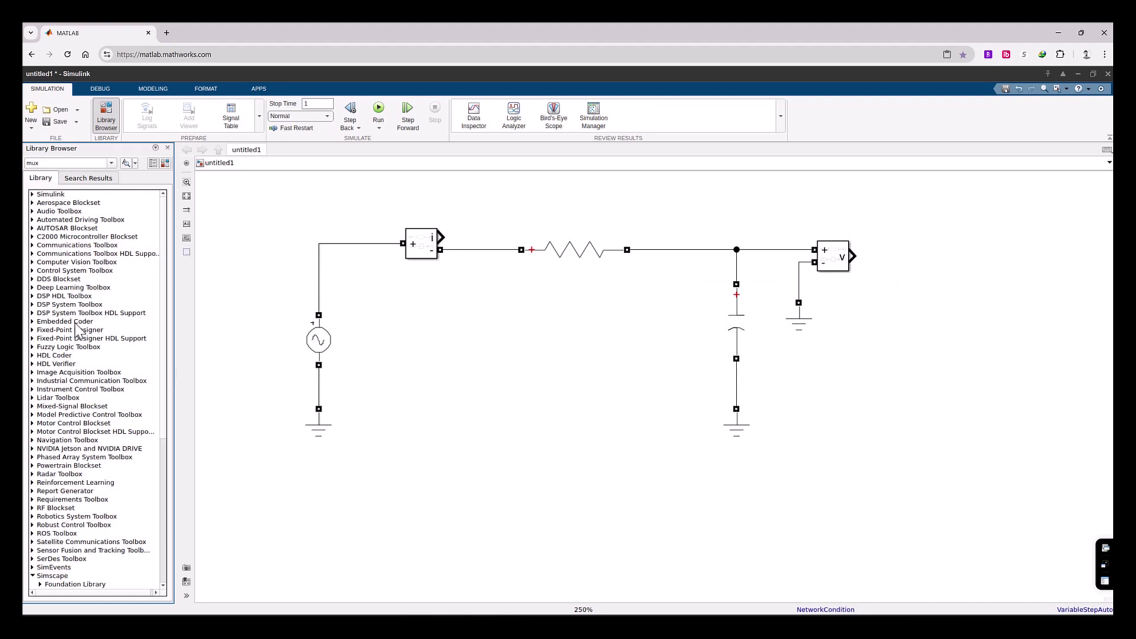
left_click(33, 195)
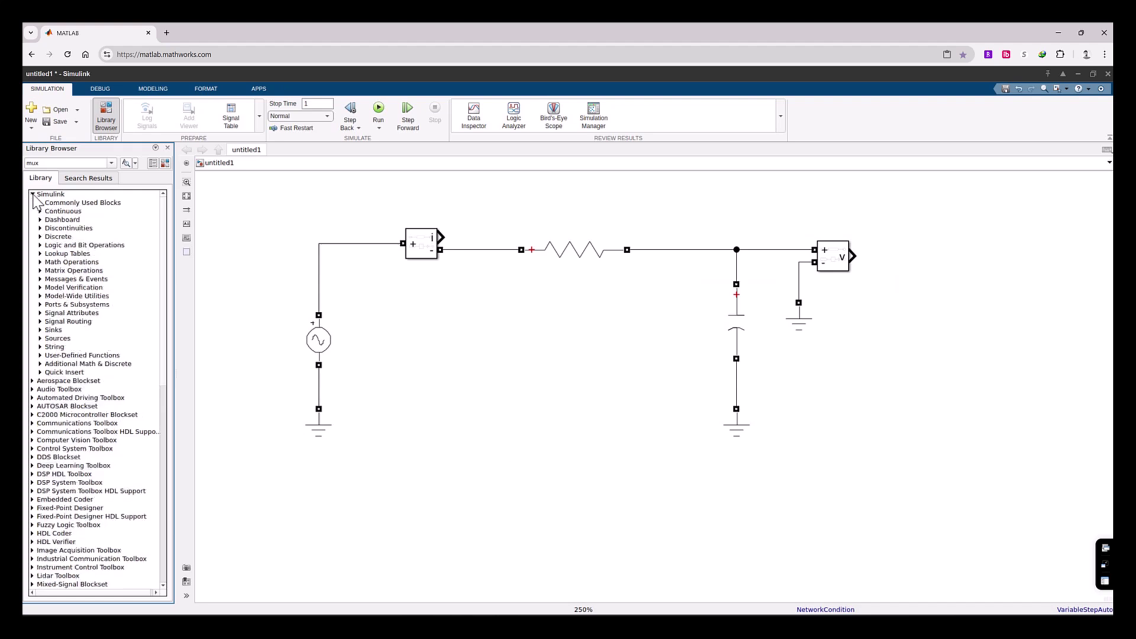
left_click(40, 330)
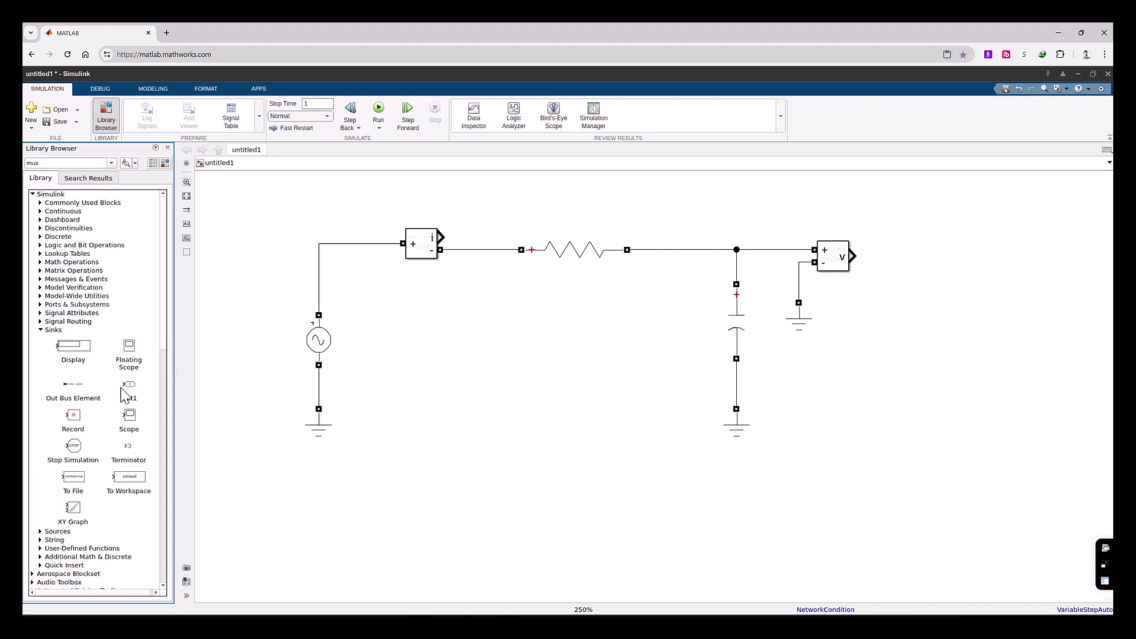
left_click_drag(130, 417, 930, 411)
left_click(905, 345)
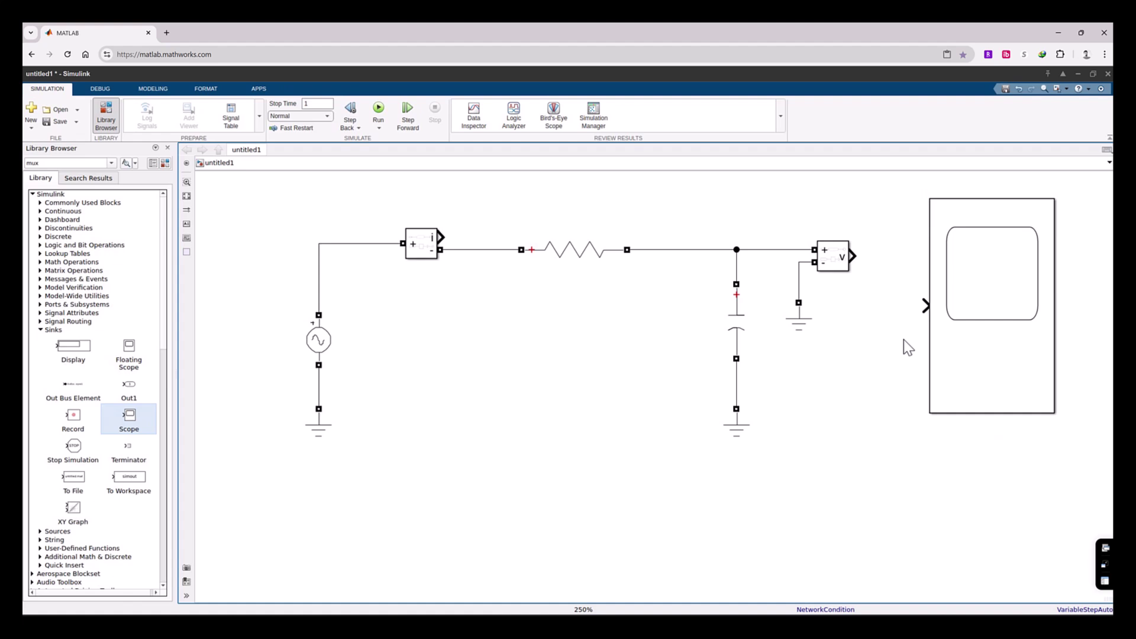
- Connect the Voltage Measurement output to the Scope input and set the Scope's number of input ports to 2
left_click_drag(853, 256, 924, 306)
double_click(991, 324)
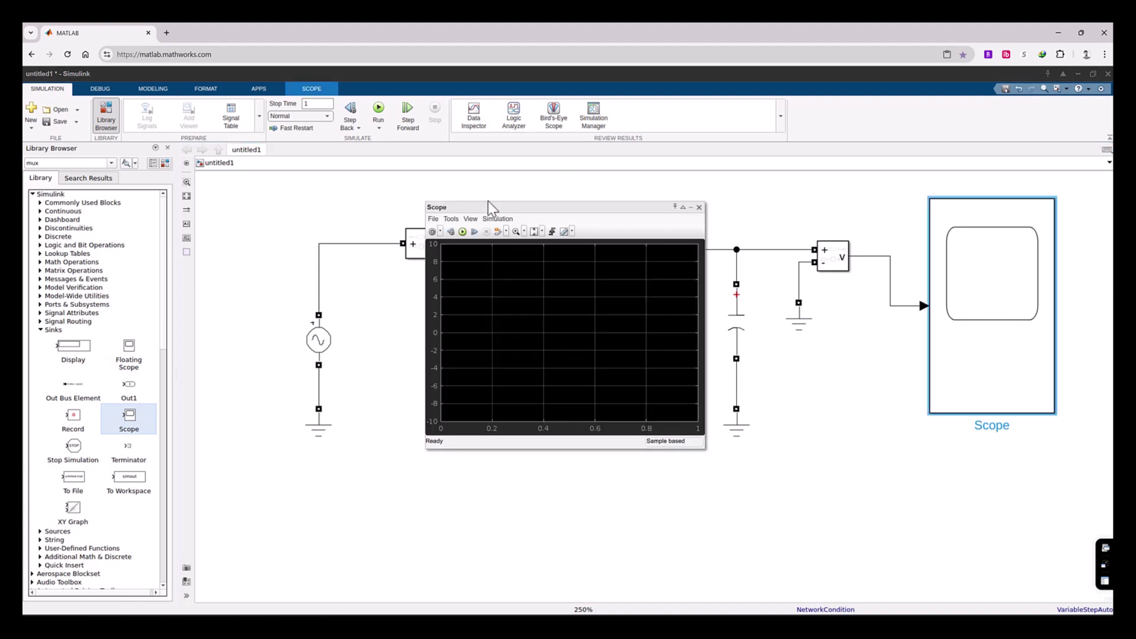
left_click(433, 219)
mouse_move(455, 244)
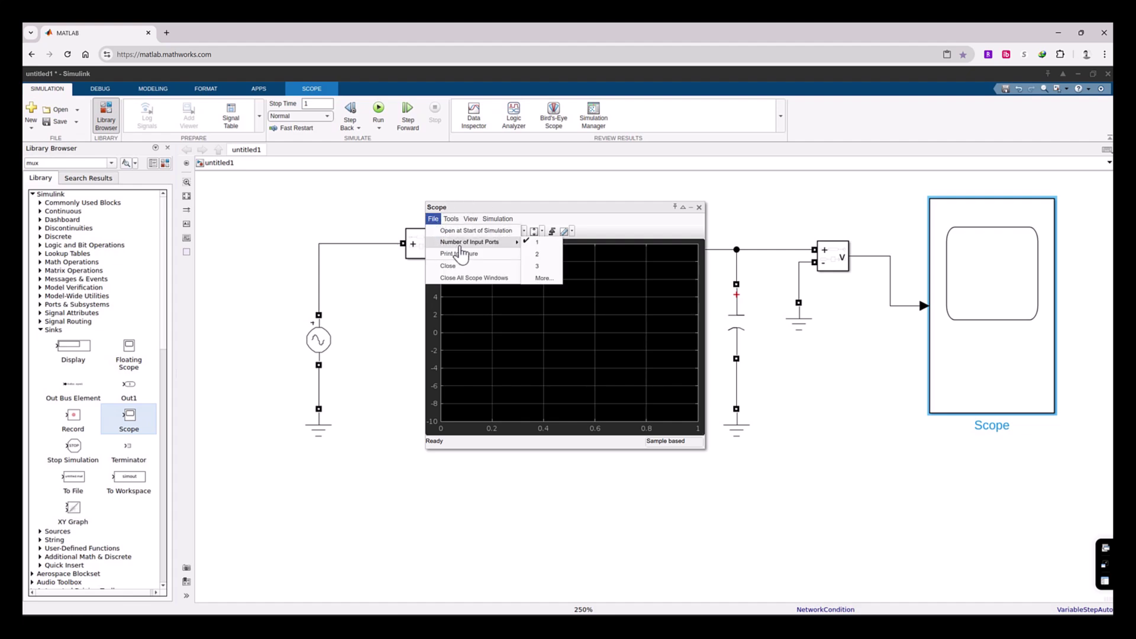
left_click(538, 254)
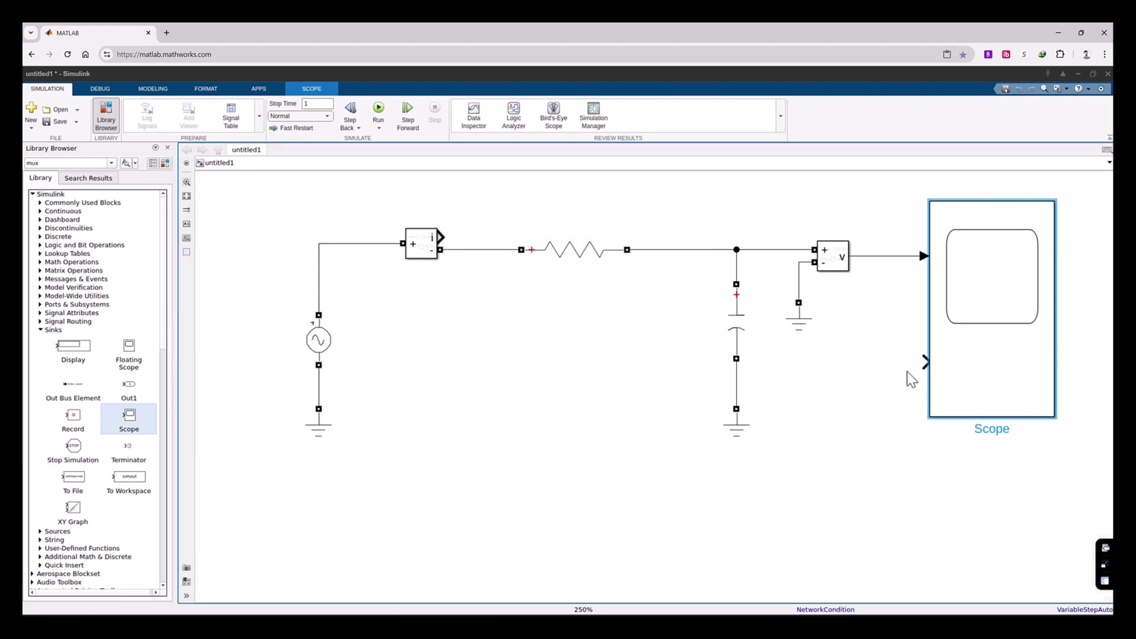
left_click(884, 368)
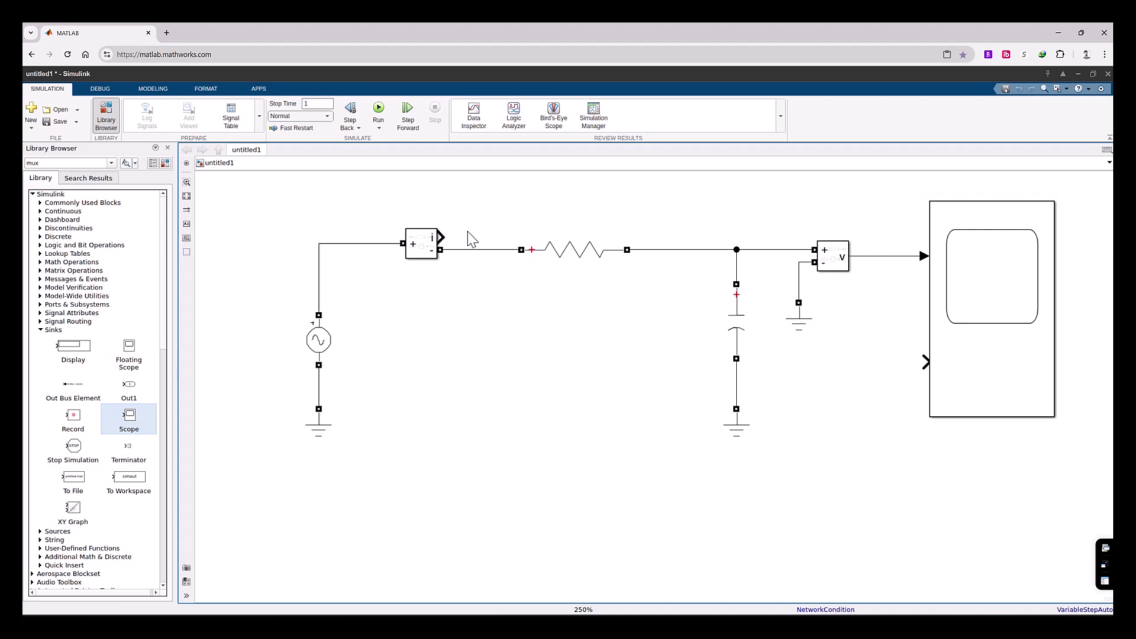
- Try wiring the Current Measurement output directly to the Scope's second input, then undo the connection
left_click_drag(440, 238, 924, 361)
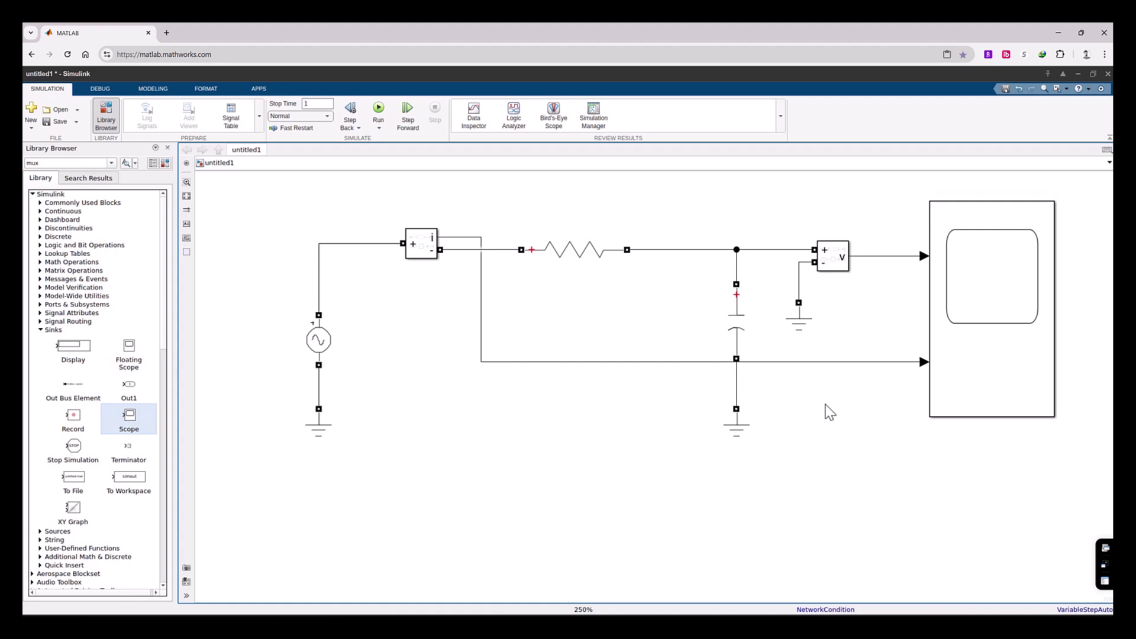
key("ctrl+z")
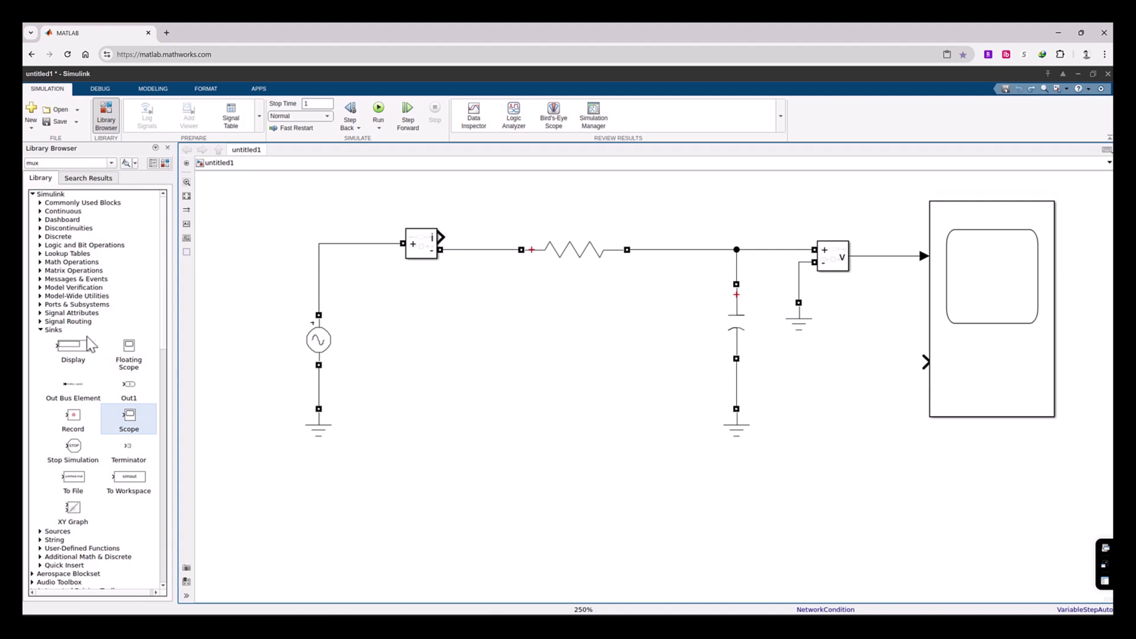
- Place a Goto block above the Current Measurement block and a From block beside the Scope's second input, both from Simulink Signal Routing
left_click(42, 330)
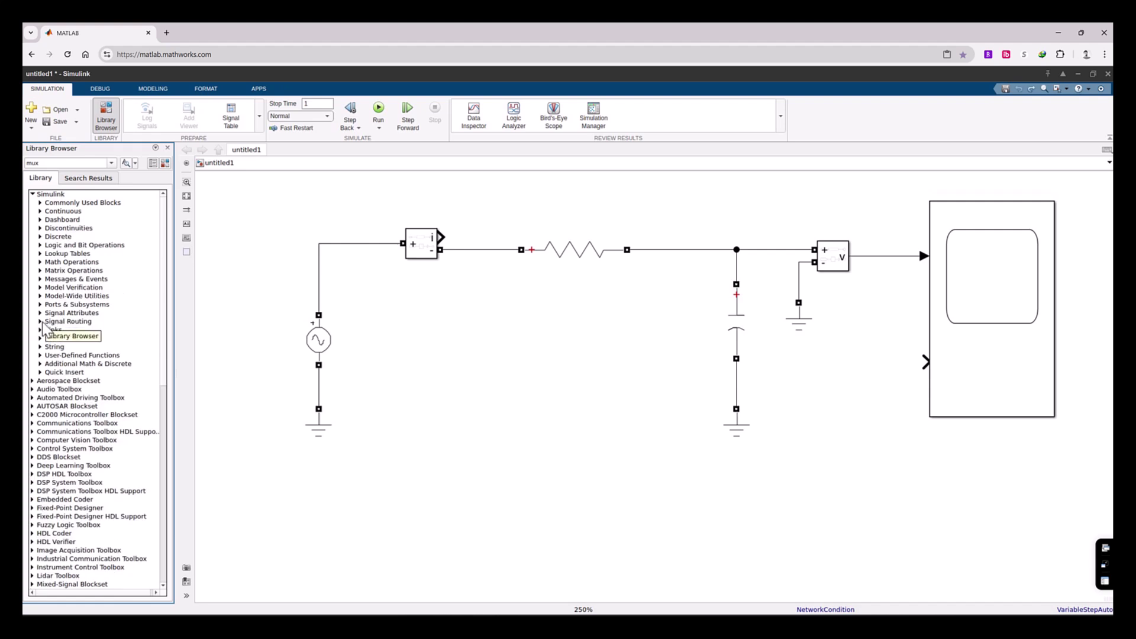
left_click(40, 321)
scroll(80, 473, "down", 2)
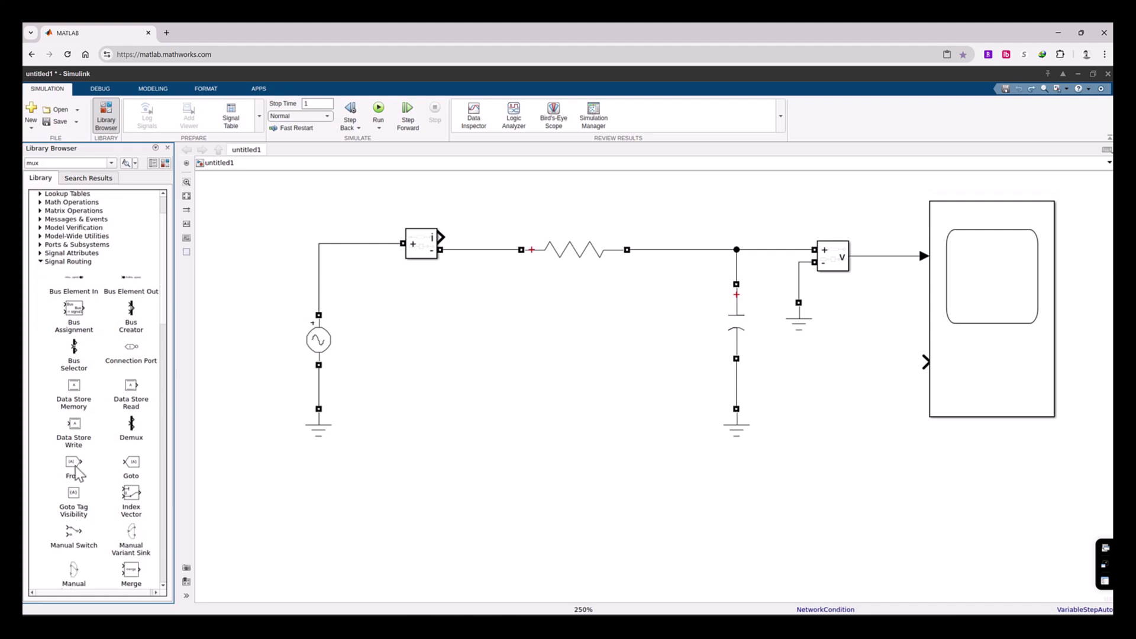
left_click(134, 467)
left_click_drag(133, 469, 492, 200)
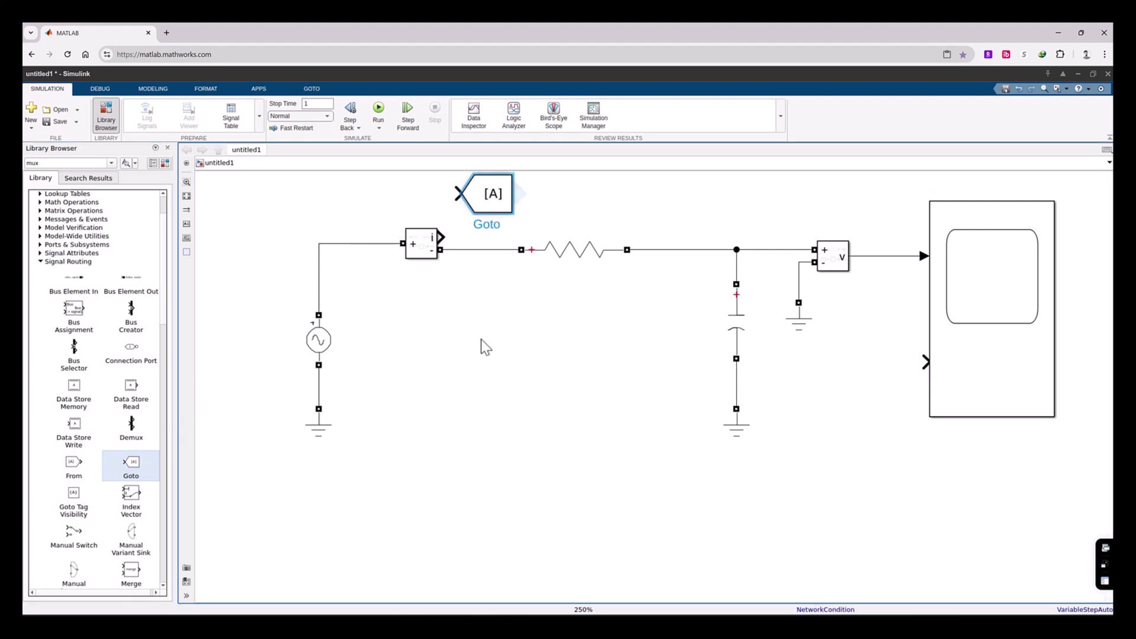
left_click(186, 196)
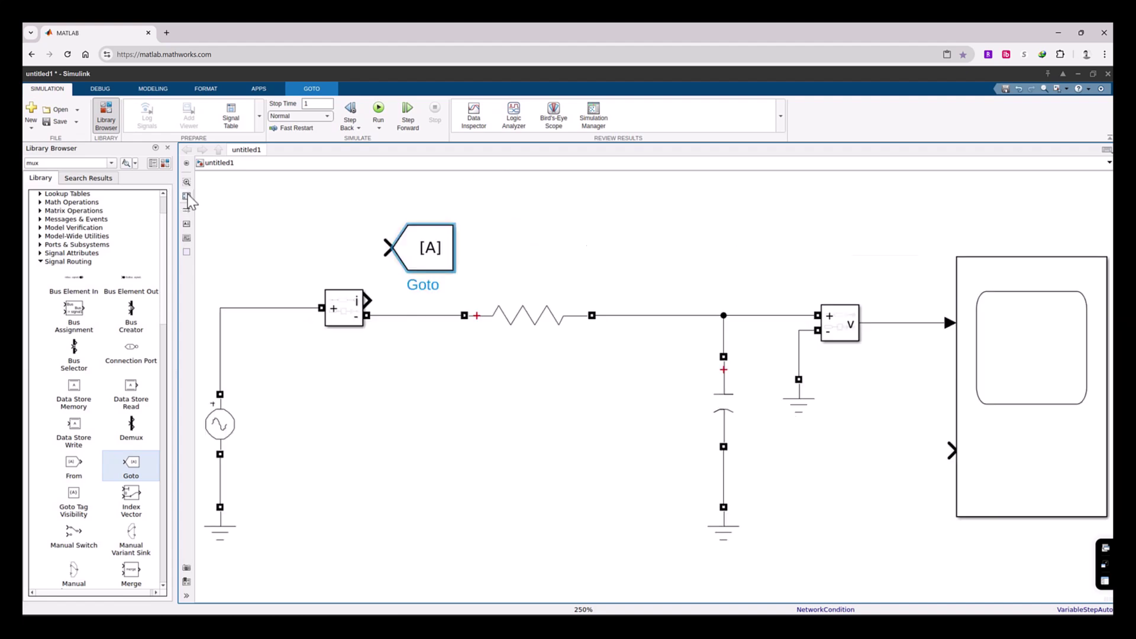
scroll(318, 267, "down", 1)
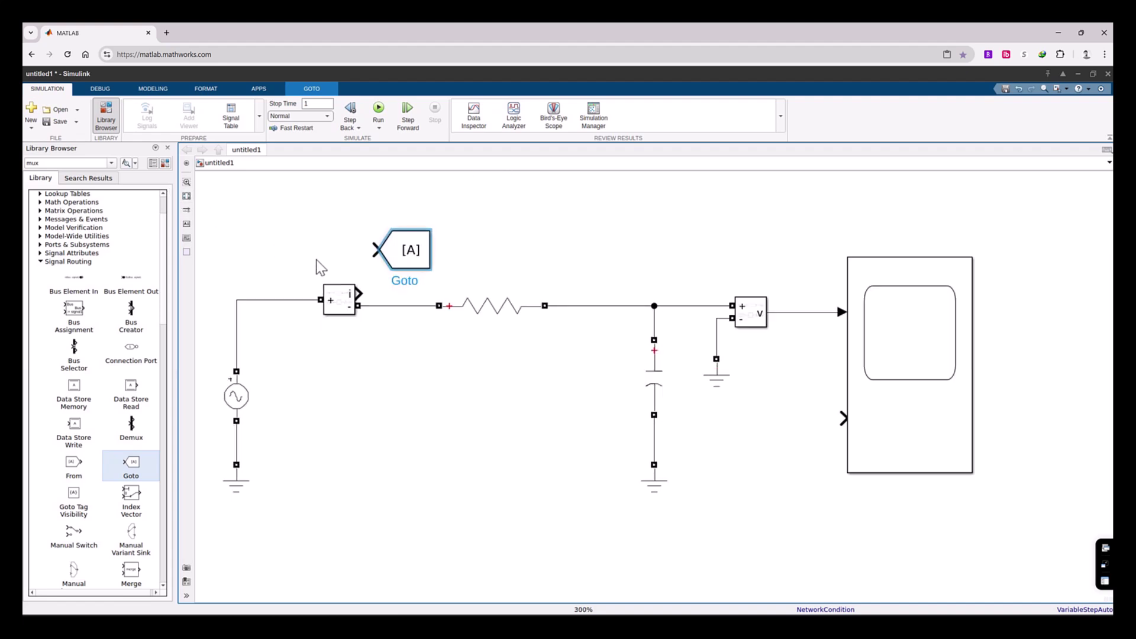
scroll(225, 255, "down", 1)
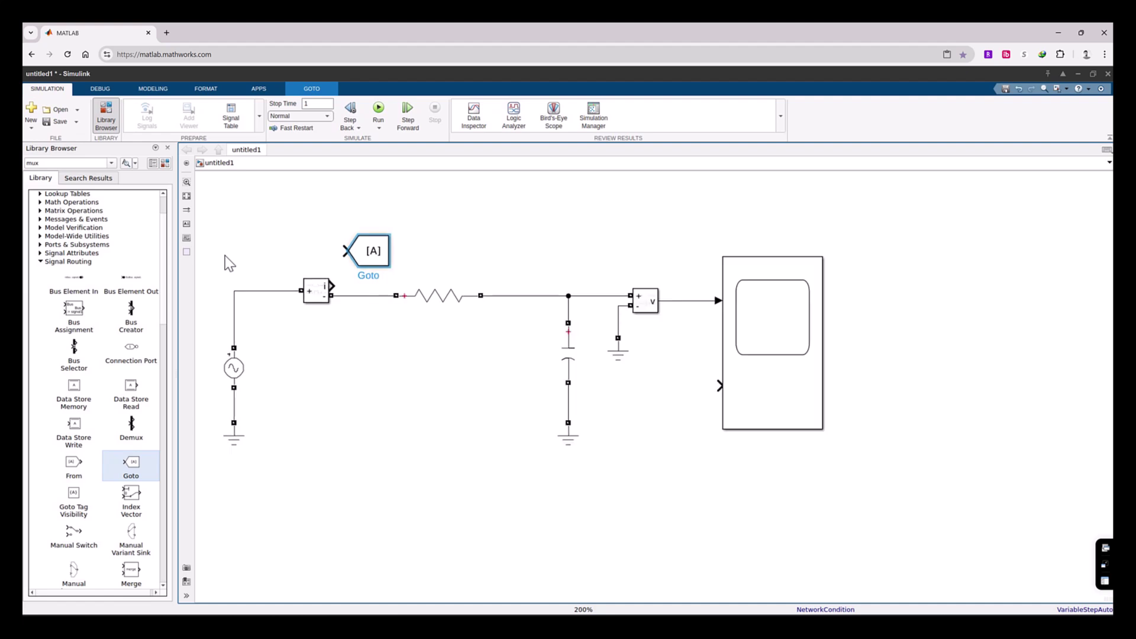
left_click_drag(77, 473, 678, 394)
left_click(649, 435)
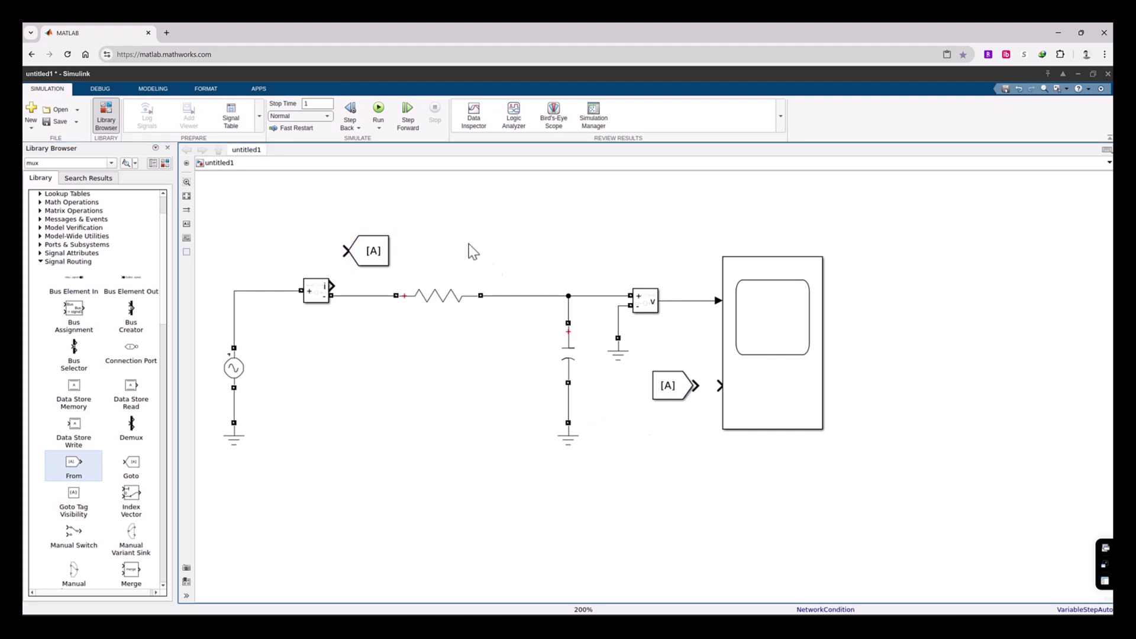
- Set the Goto block's tag to I
left_click(434, 260)
left_click(377, 255)
double_click(377, 255)
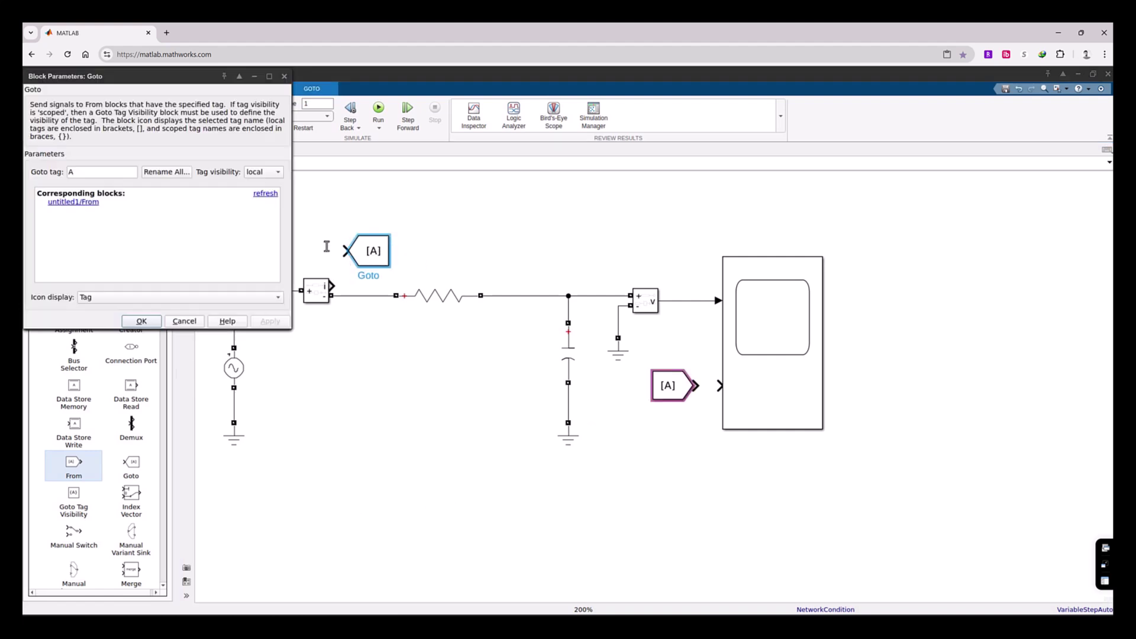
double_click(87, 173)
key("BackSpace")
type("I")
key("Return")
- Set the From block's tag to I to match the Goto block
left_click(671, 388)
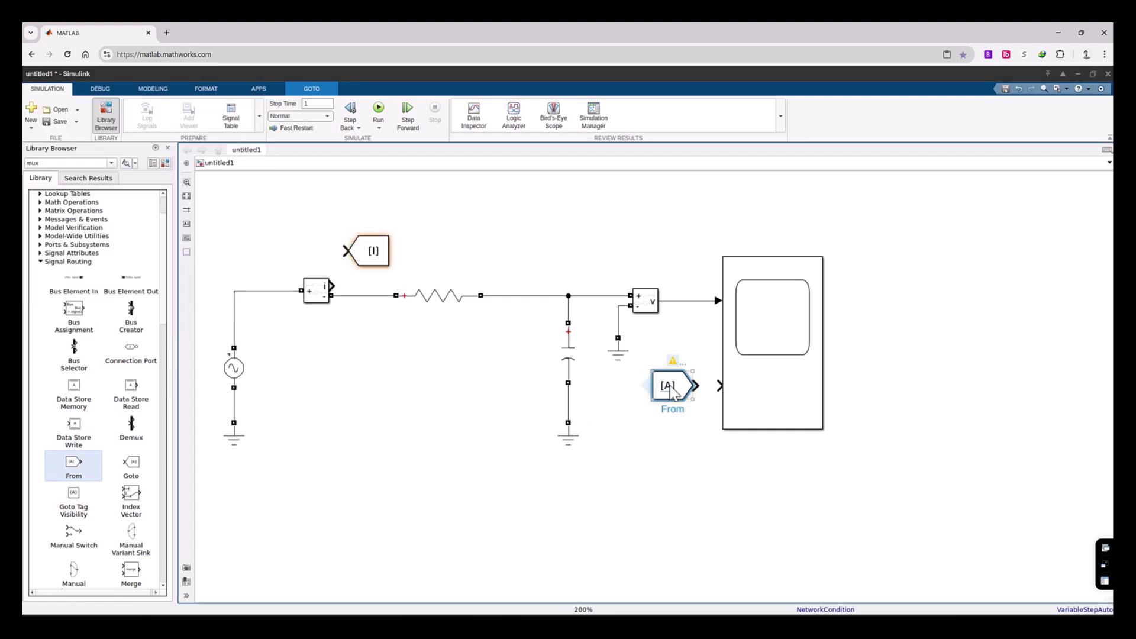
left_click(671, 387)
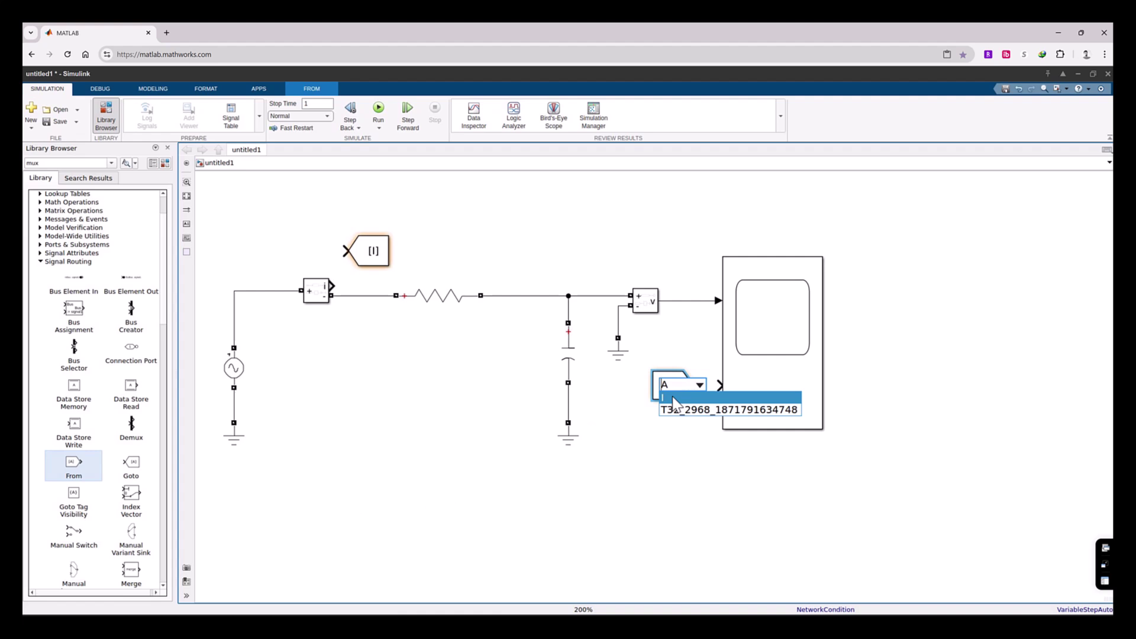
left_click(676, 399)
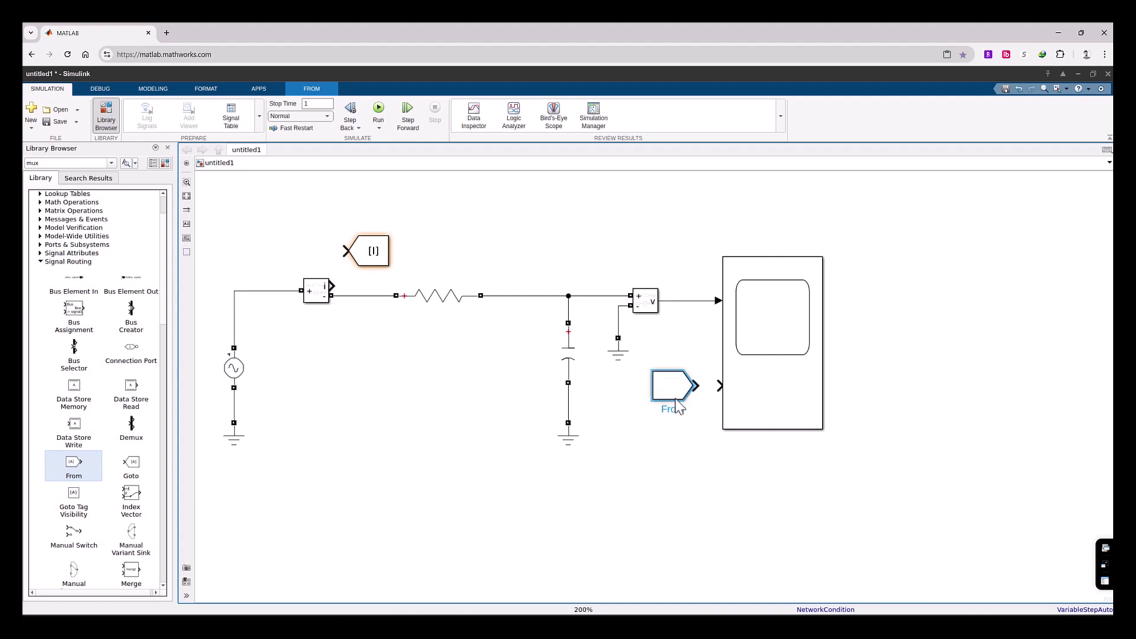
left_click(655, 452)
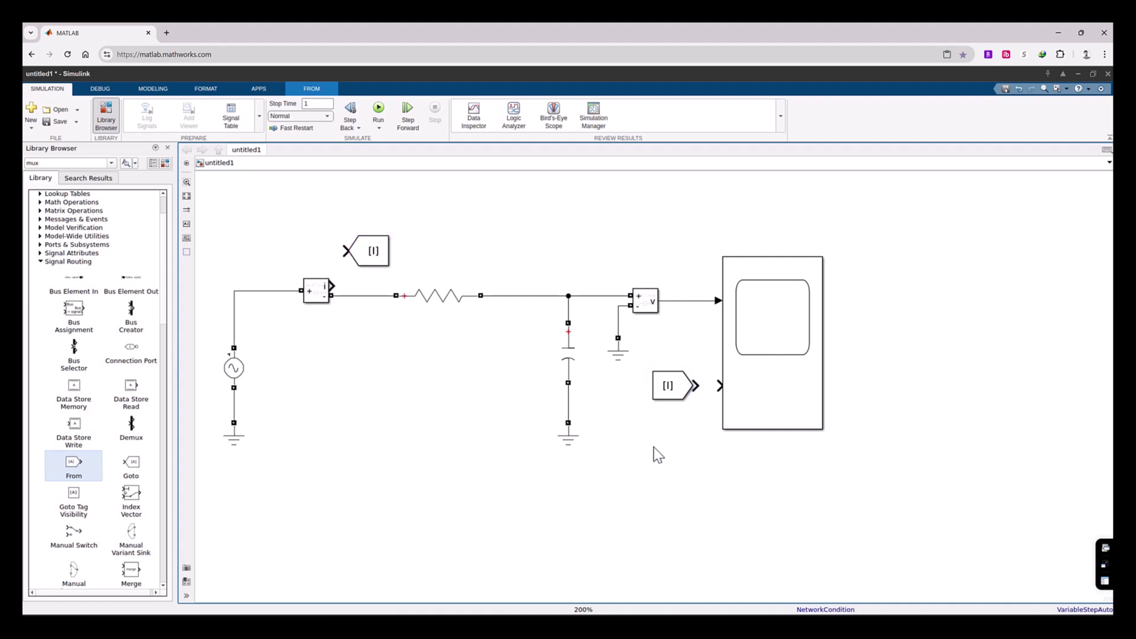
left_click(676, 396)
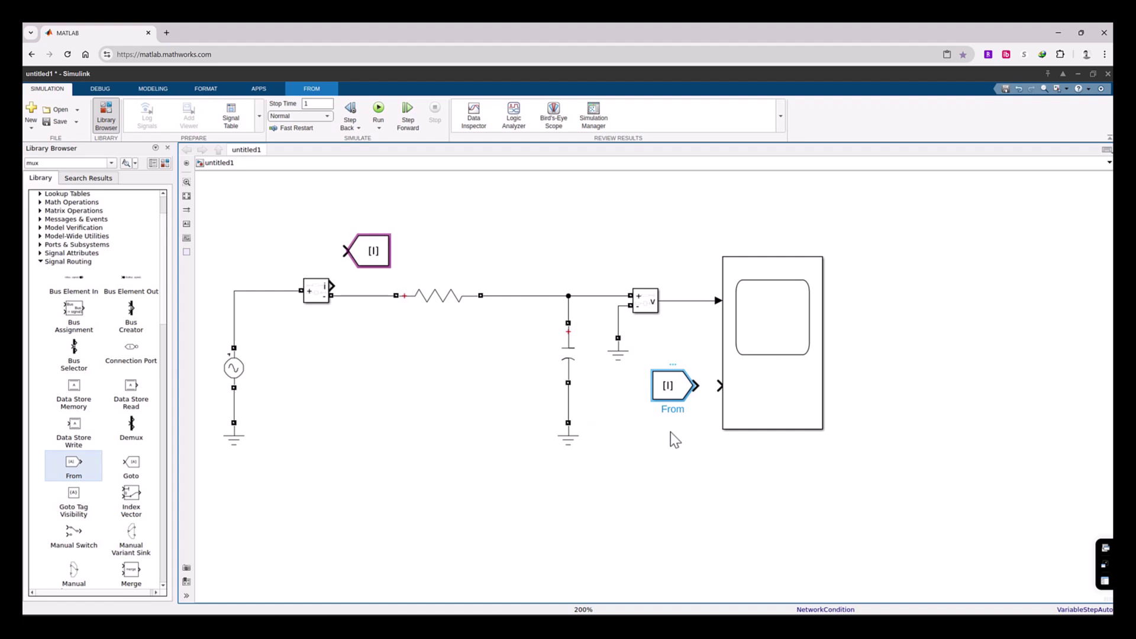
- Connect the Current Measurement output to the Goto block and the From block to the Scope's second input
left_click_drag(331, 286, 345, 251)
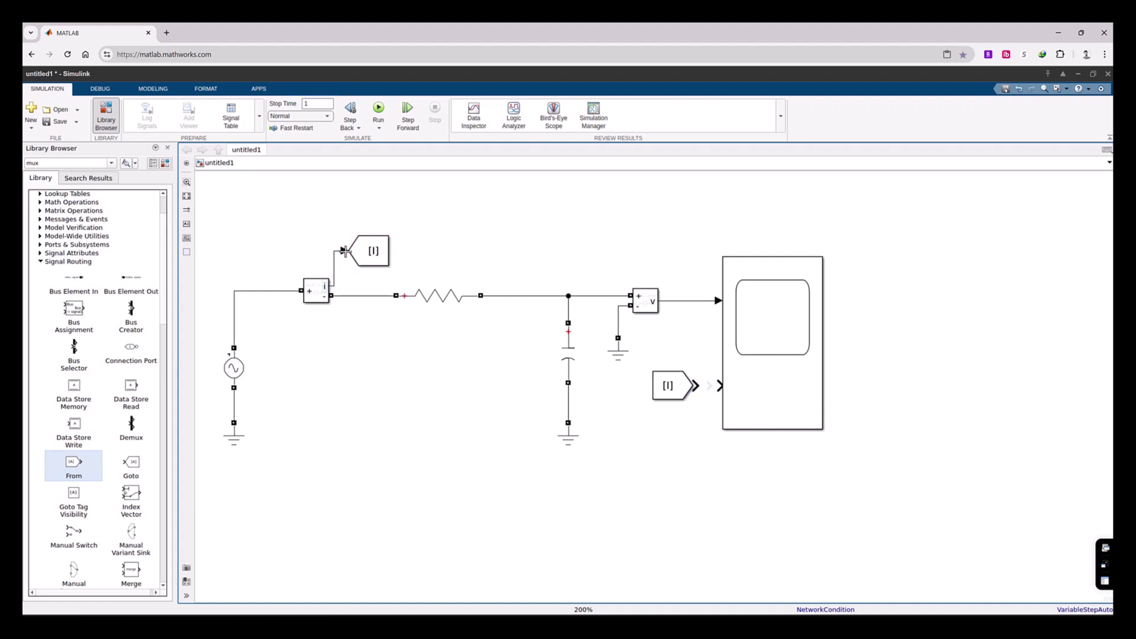
left_click(384, 258)
left_click_drag(385, 256, 390, 256)
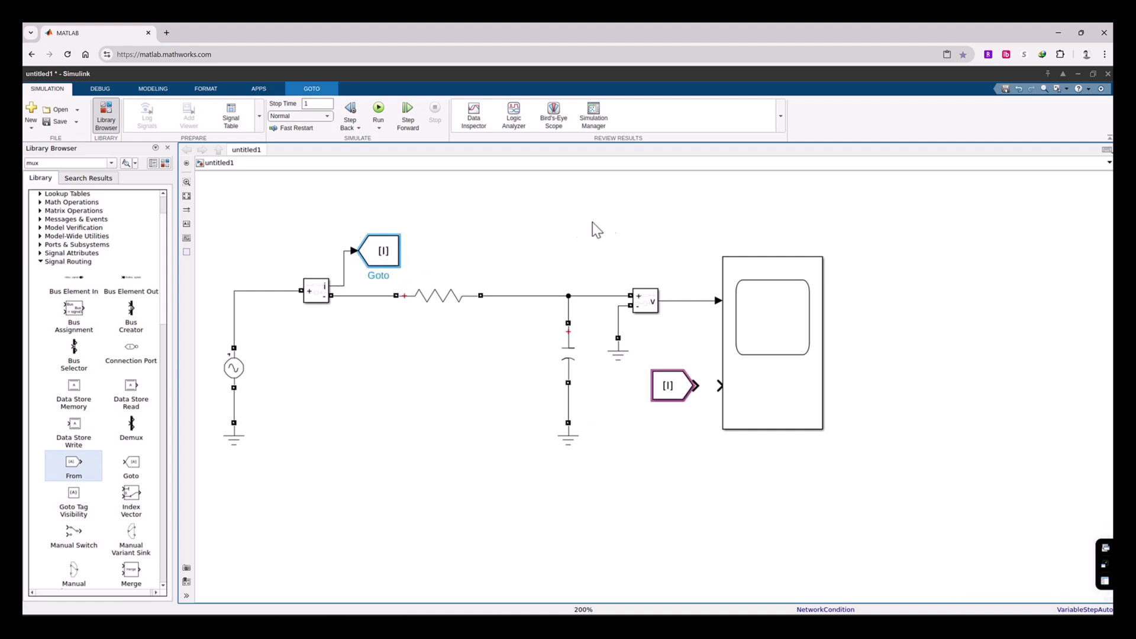
left_click(669, 388)
left_click_drag(696, 386, 720, 386)
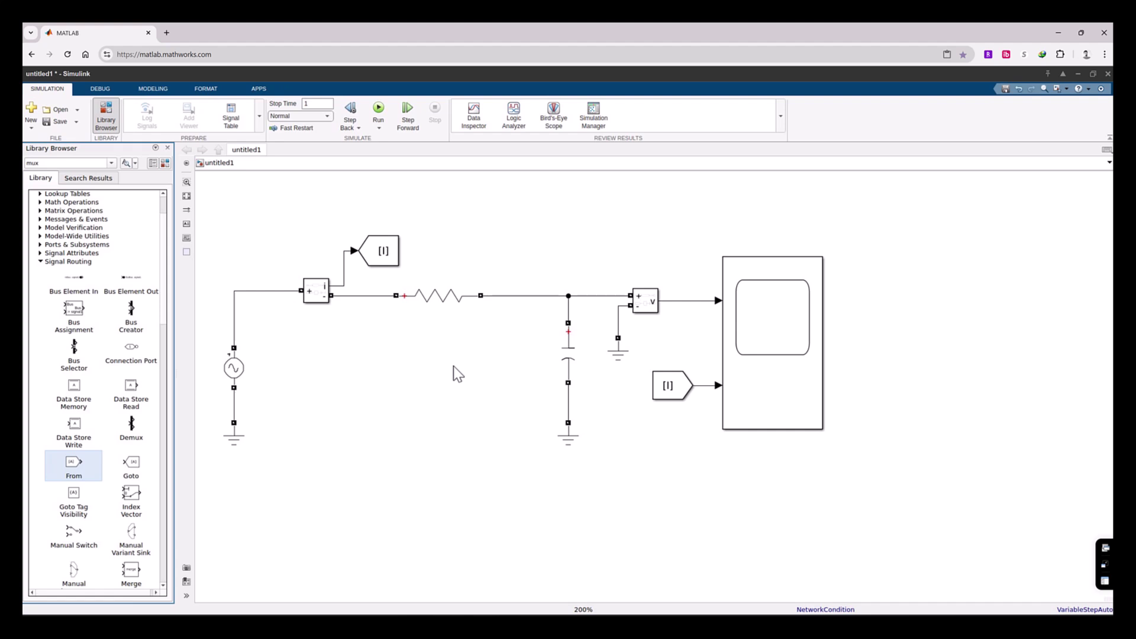
- Place a powergui block from the Simscape Electrical Specialized Power Systems library below the Scope
left_click(40, 262)
scroll(40, 266, "up", 3)
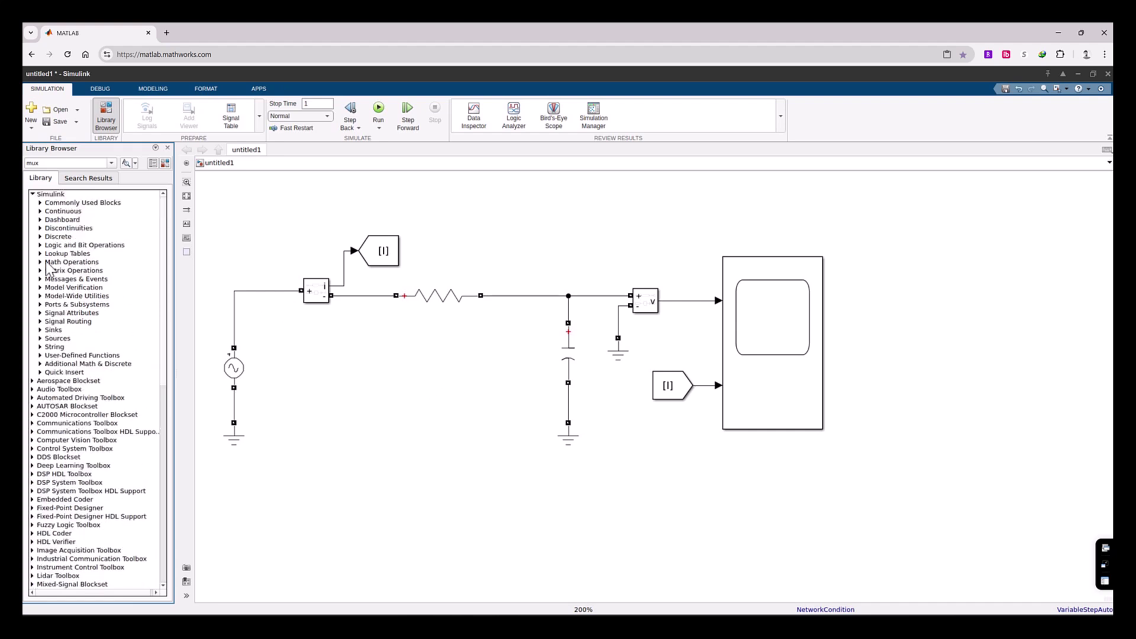
left_click(33, 195)
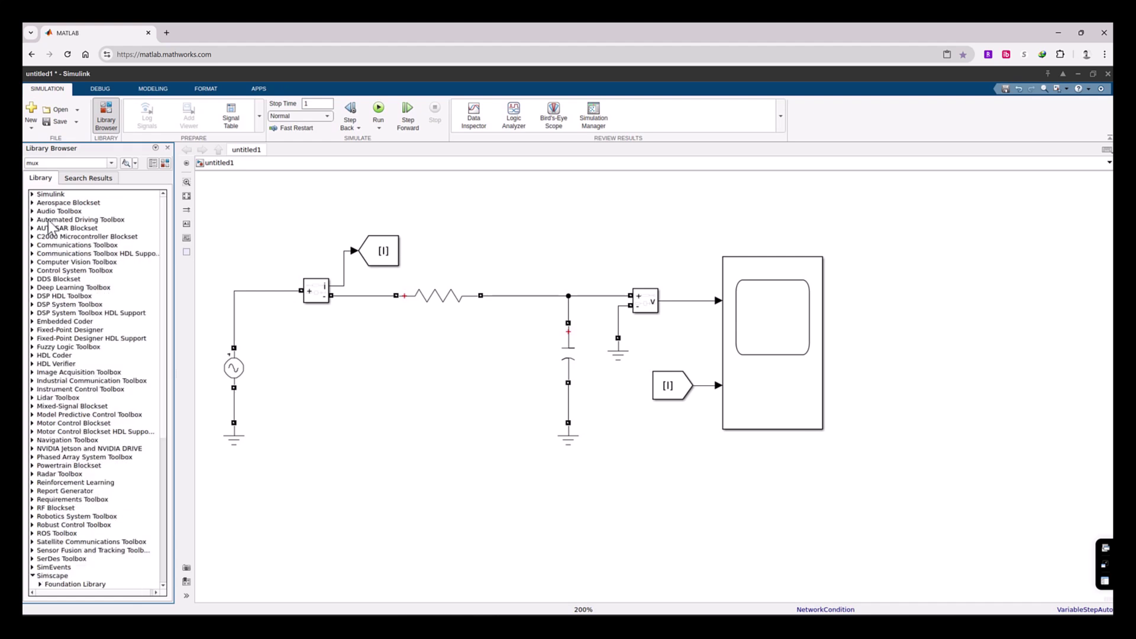
scroll(54, 311, "down", 5)
scroll(50, 319, "down", 5)
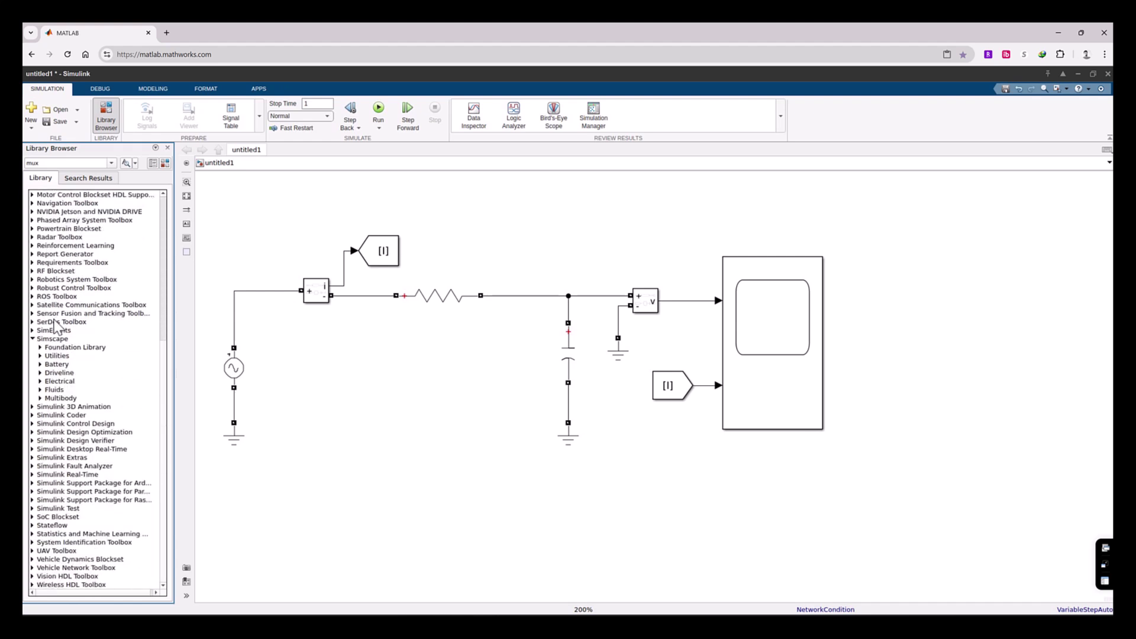
left_click(40, 381)
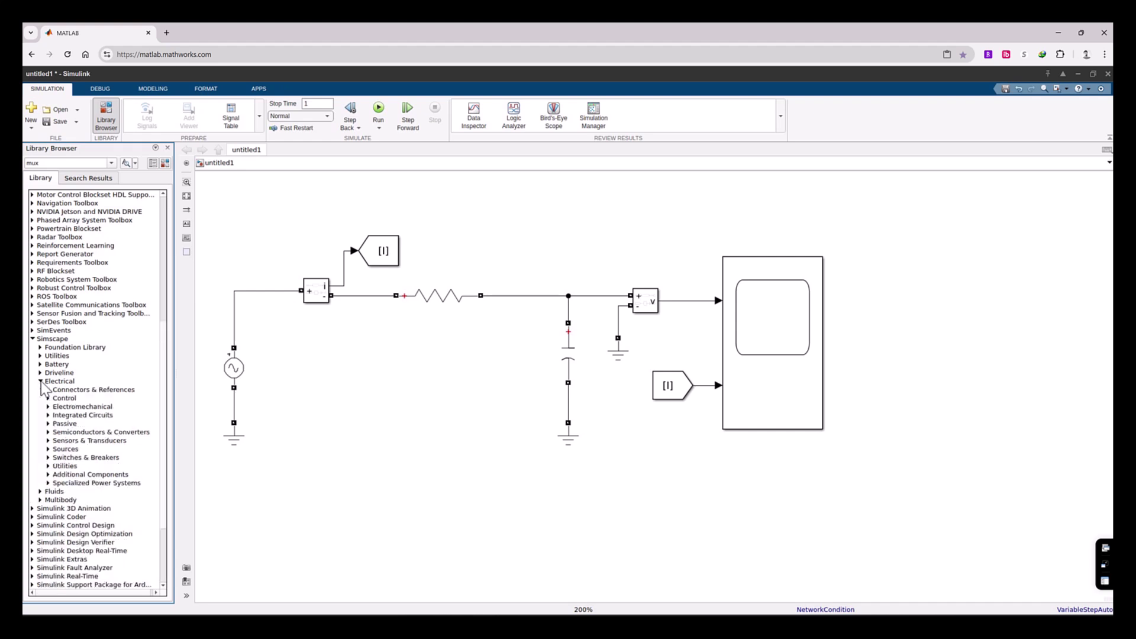
left_click(48, 483)
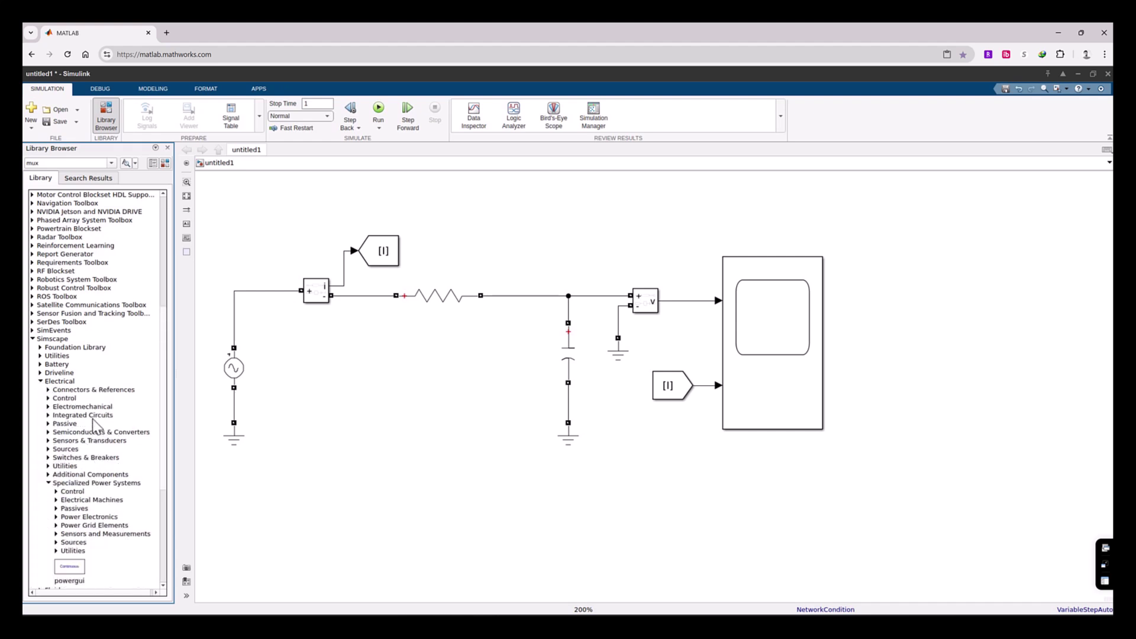
scroll(94, 421, "down", 4)
scroll(92, 419, "down", 1)
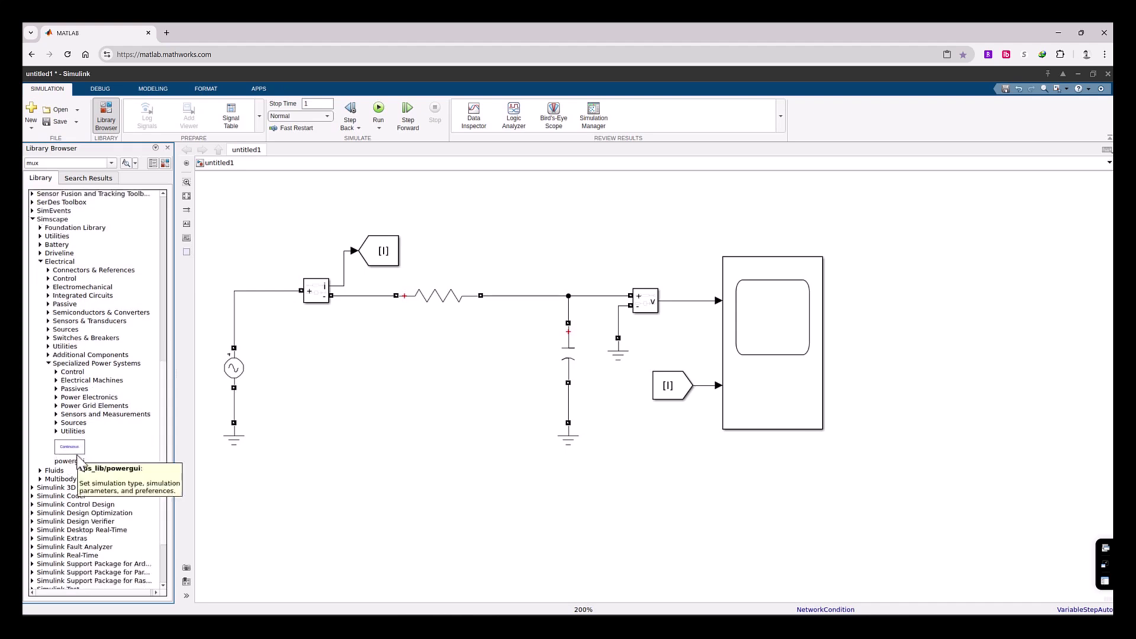
left_click_drag(80, 462, 777, 473)
left_click(629, 518)
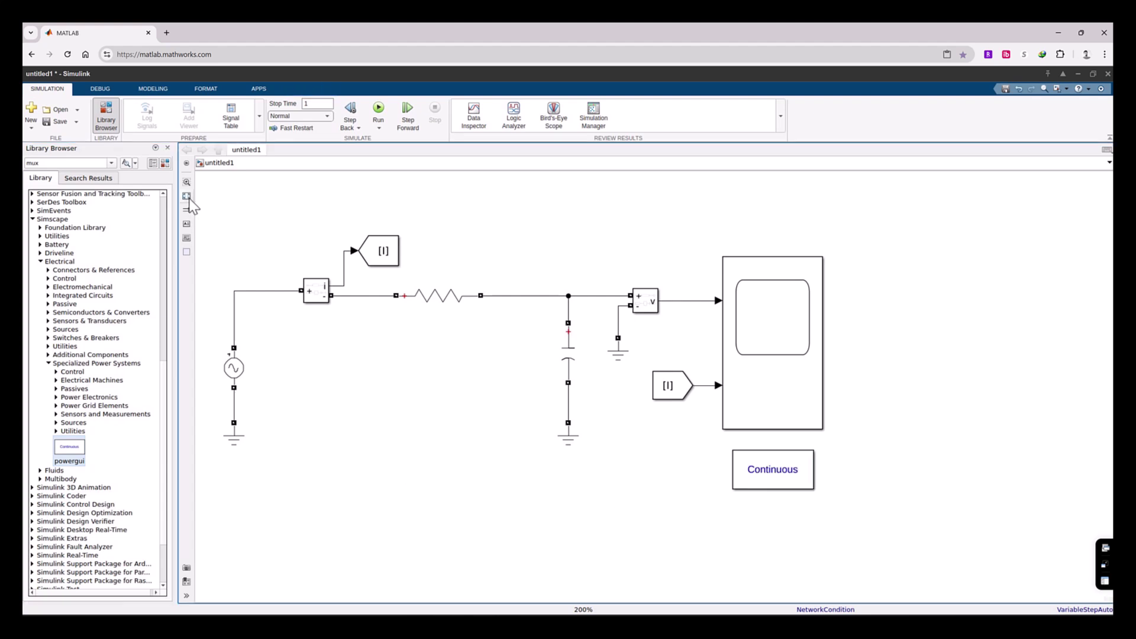
- Keep powergui's simulation type Continuous and disable snubbers and Ron resistances in switching devices in its preferences
scroll(260, 313, "up", 2)
scroll(425, 320, "down", 2)
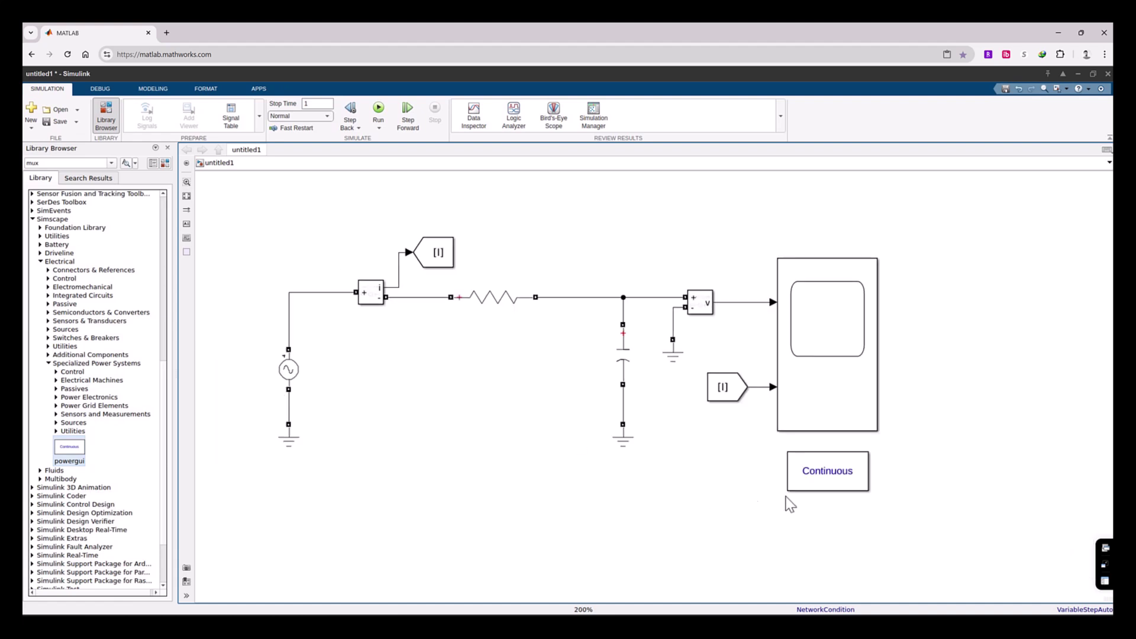
double_click(832, 475)
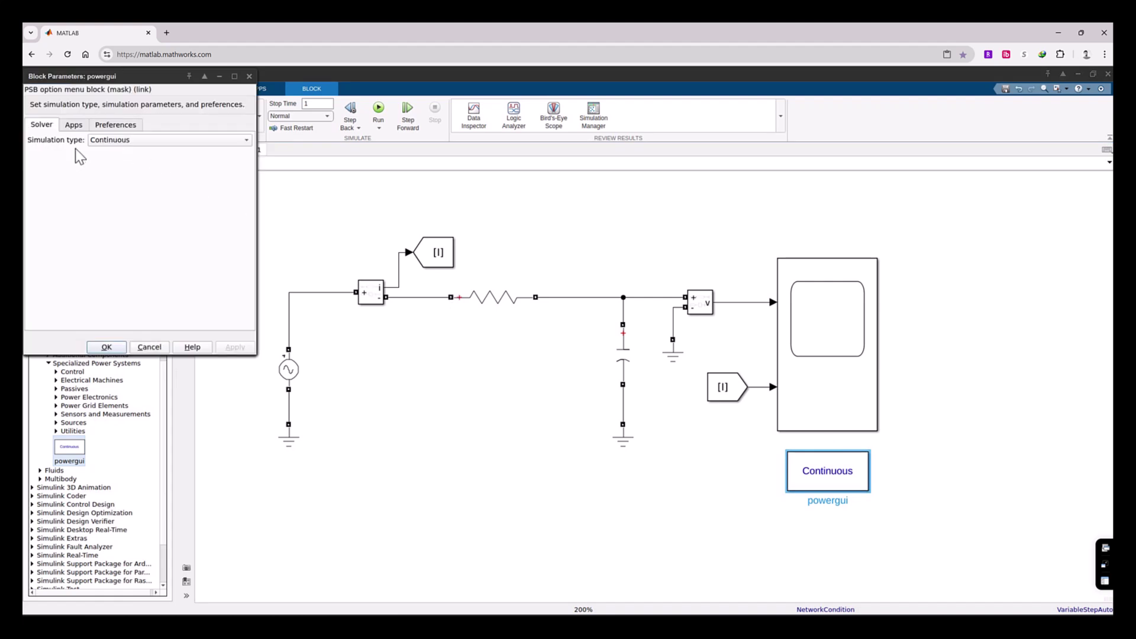
left_click(106, 142)
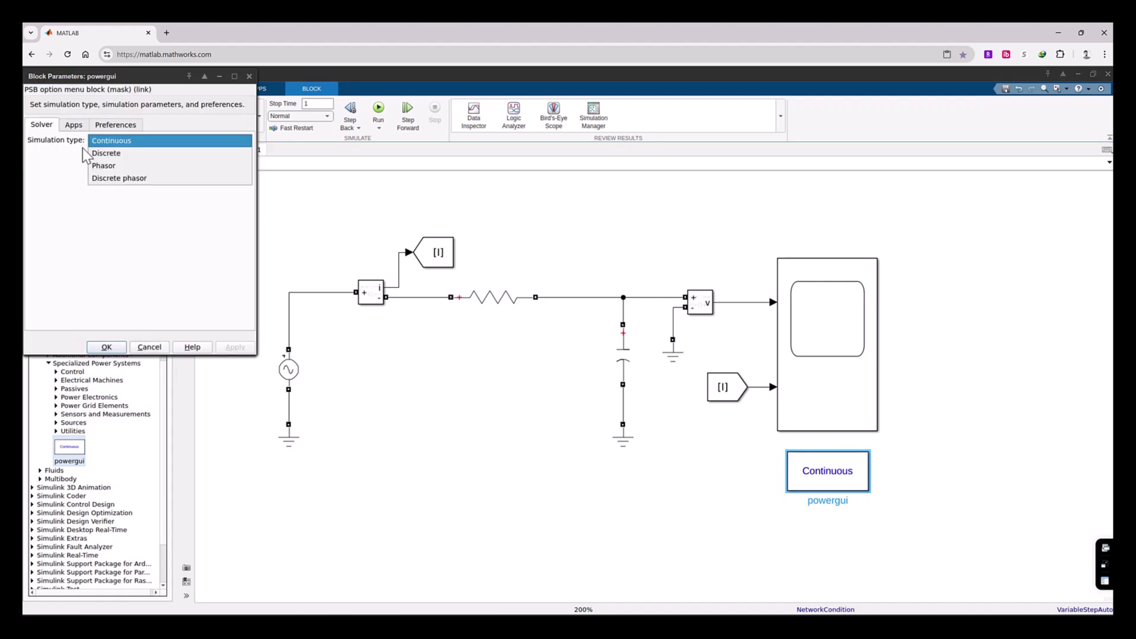
left_click(116, 144)
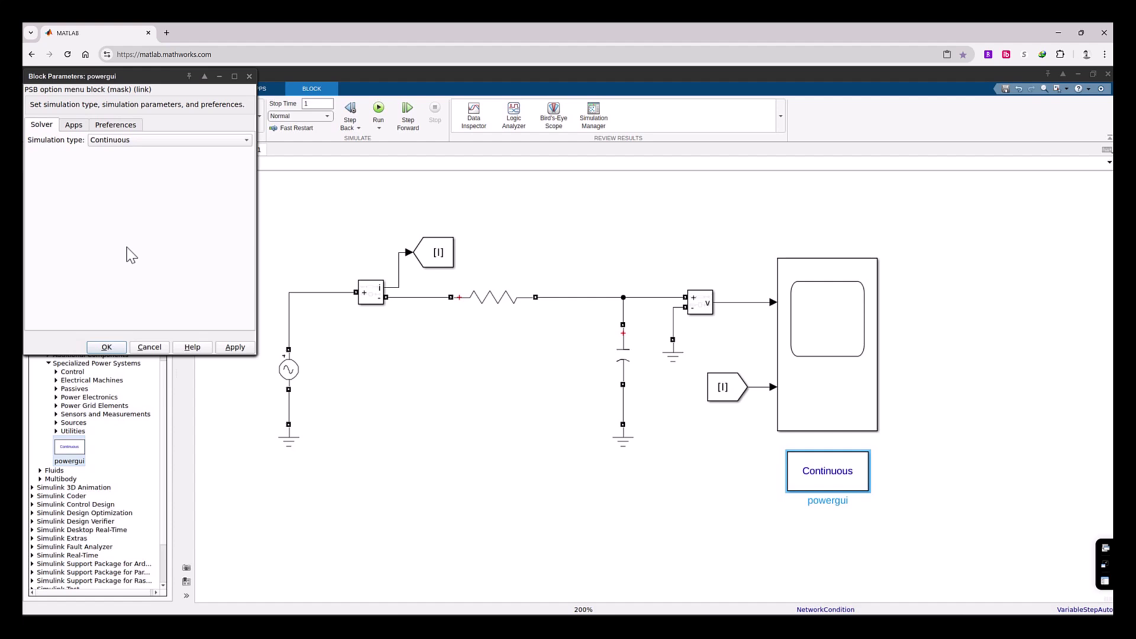
left_click(121, 135)
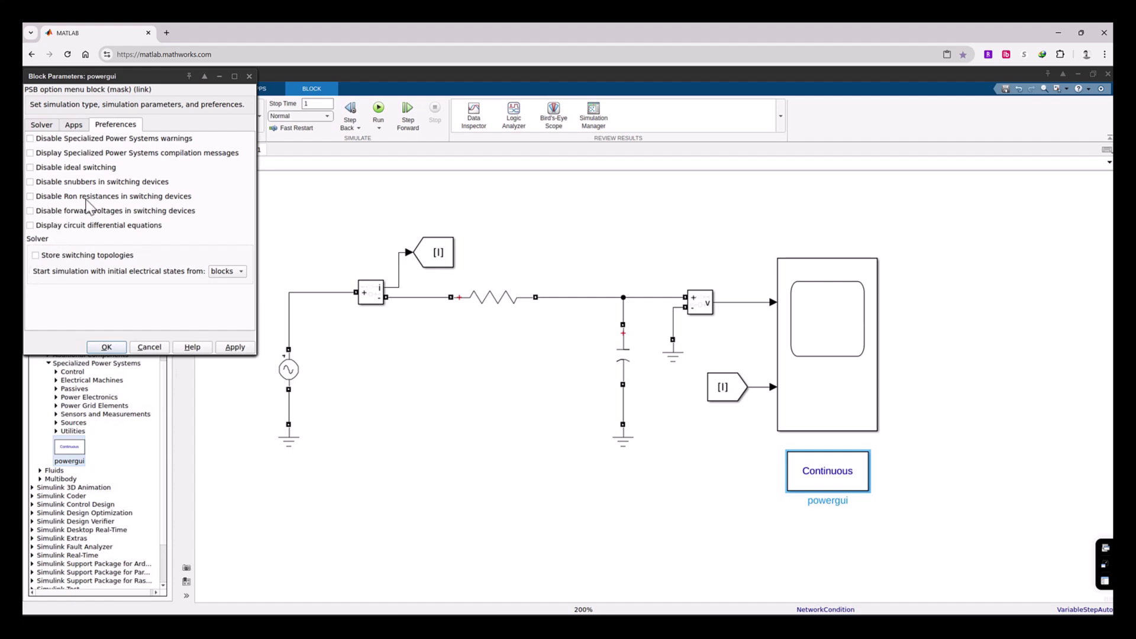
left_click(30, 183)
left_click(30, 197)
left_click(107, 347)
left_click(678, 472)
left_click(529, 435)
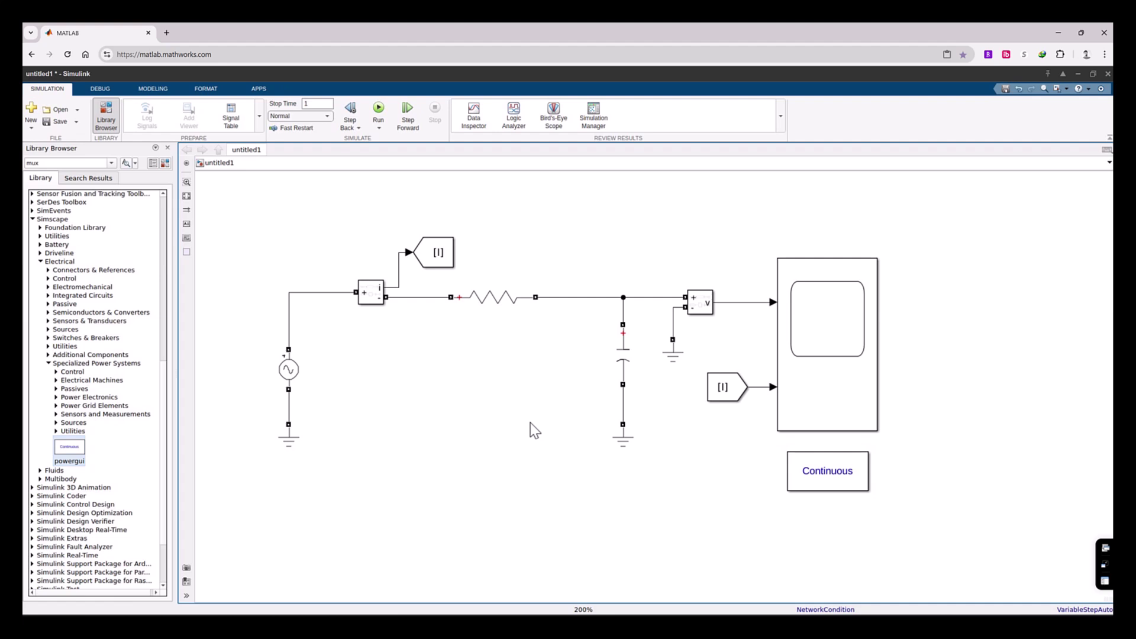
- Save the model over untitled.slx in the SIMULINK_SIMSCAPE folder of MATLAB Drive
key("ctrl+s")
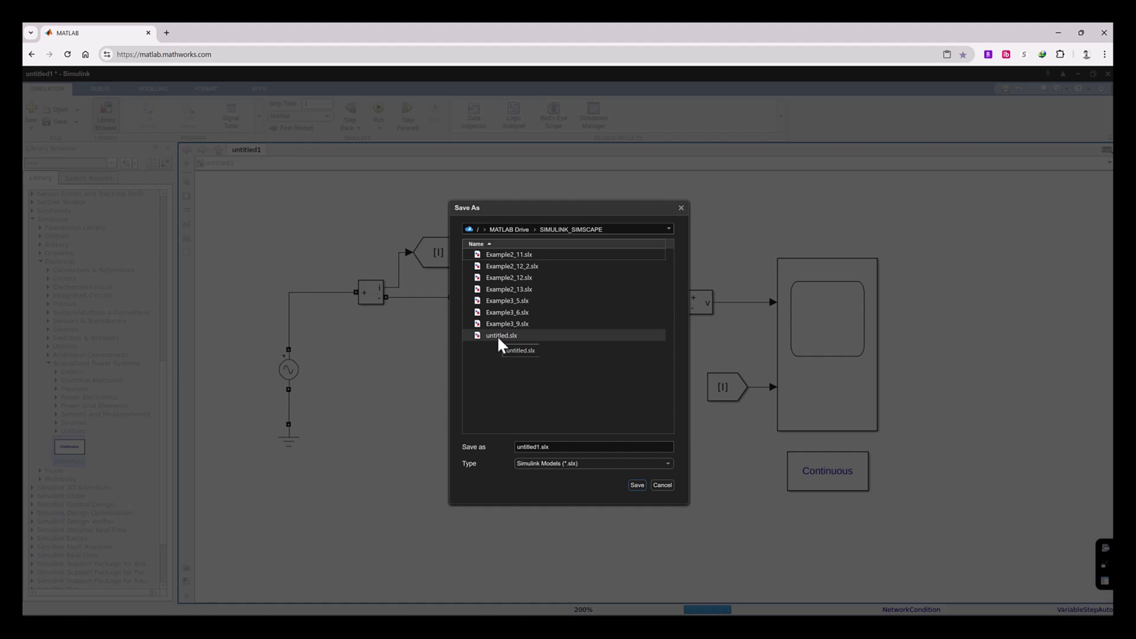
left_click(497, 335)
left_click(637, 485)
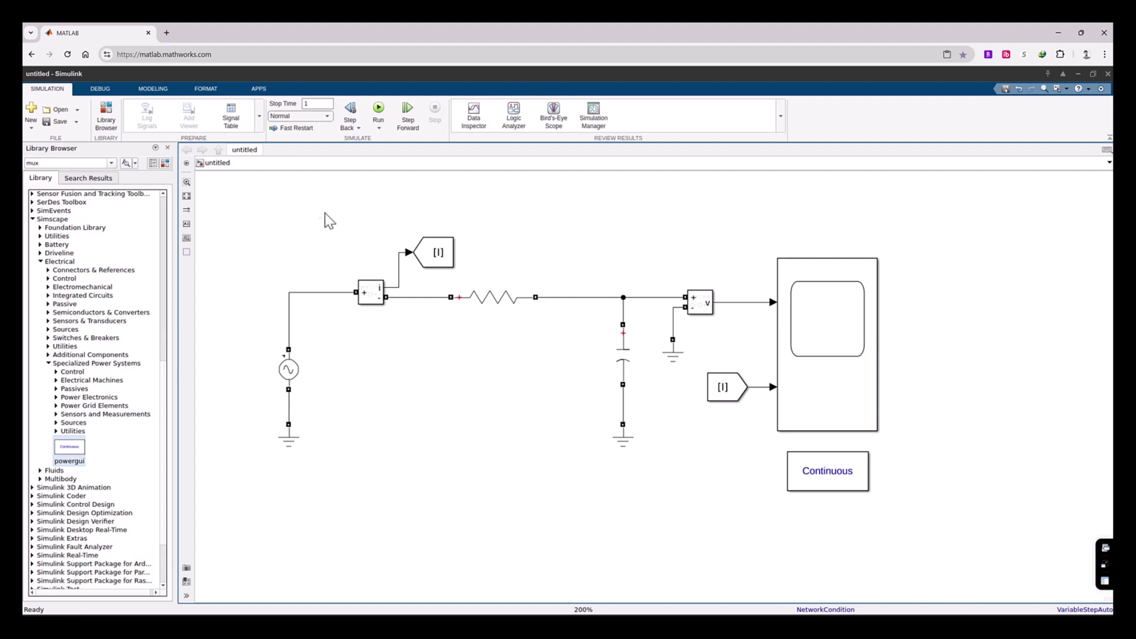
- Set the AC Voltage Source's frequency to 50 Hz, keeping its 100 V peak amplitude and 0° phase
left_click(294, 365)
double_click(294, 368)
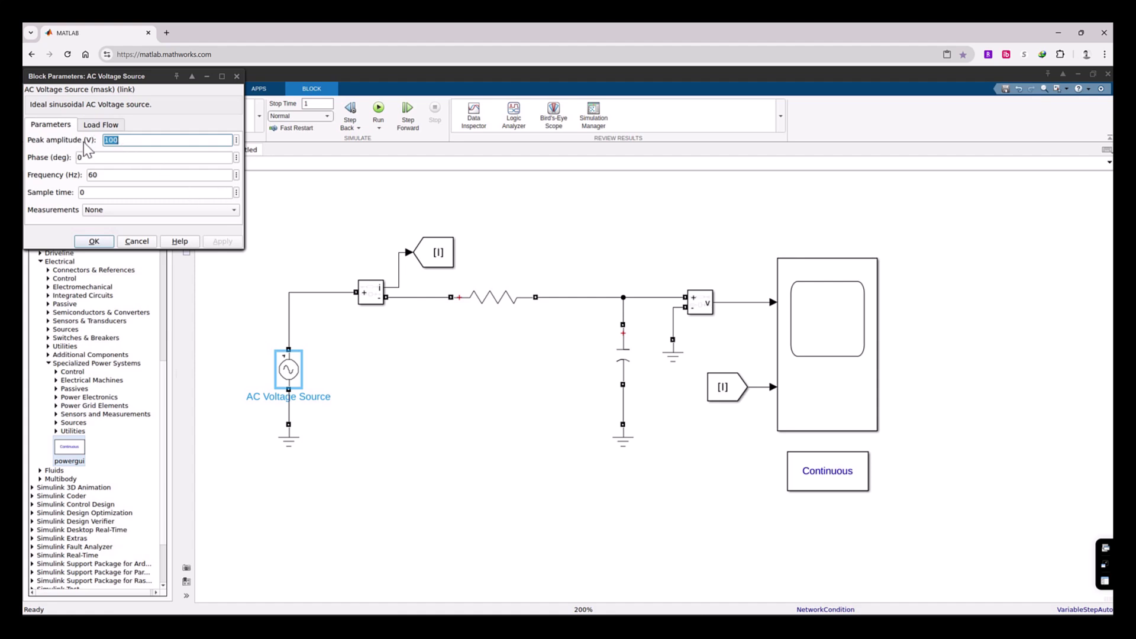
double_click(93, 175)
type("50")
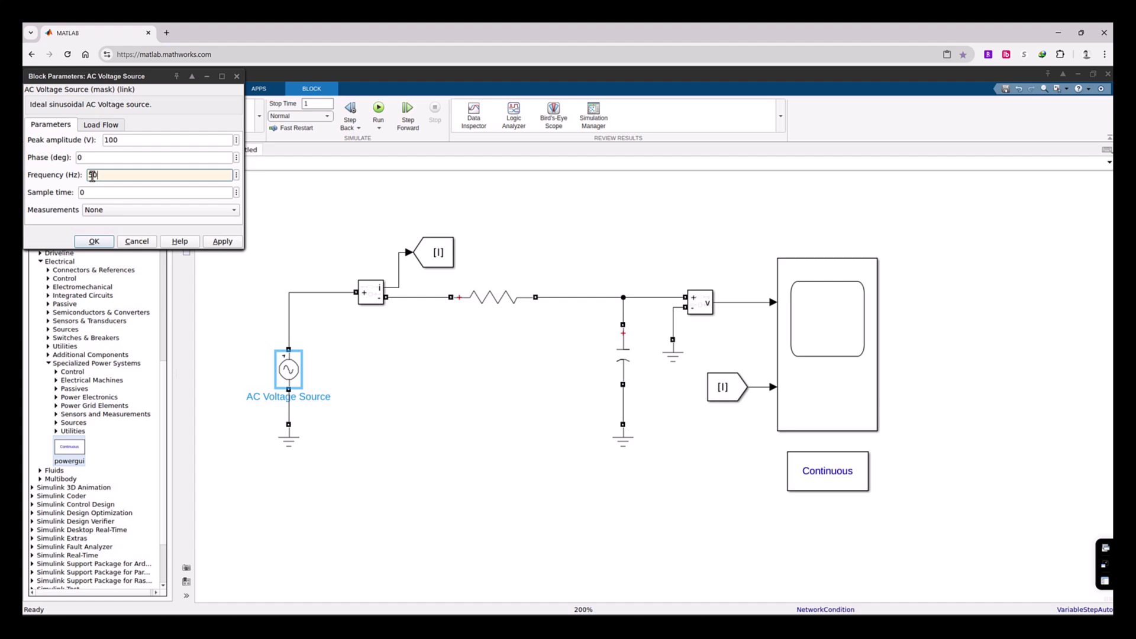
left_click(94, 241)
left_click(246, 295)
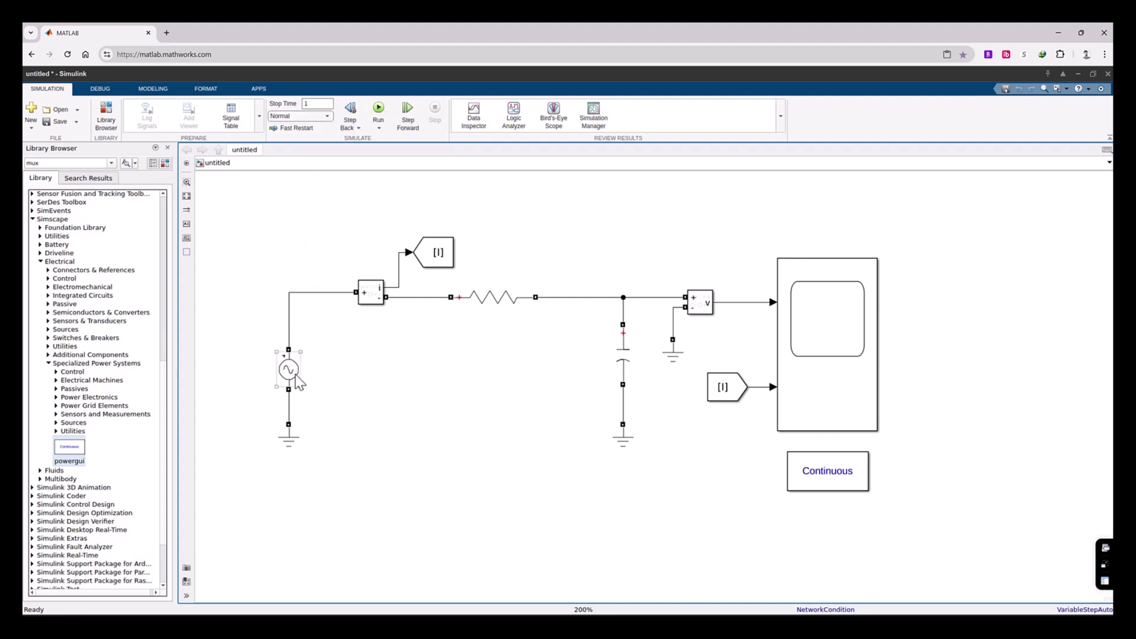
- Run the simulation with a stop time of 0.2 and view the waveforms in an enlarged Scope window
left_click(307, 104)
key("BackSpace")
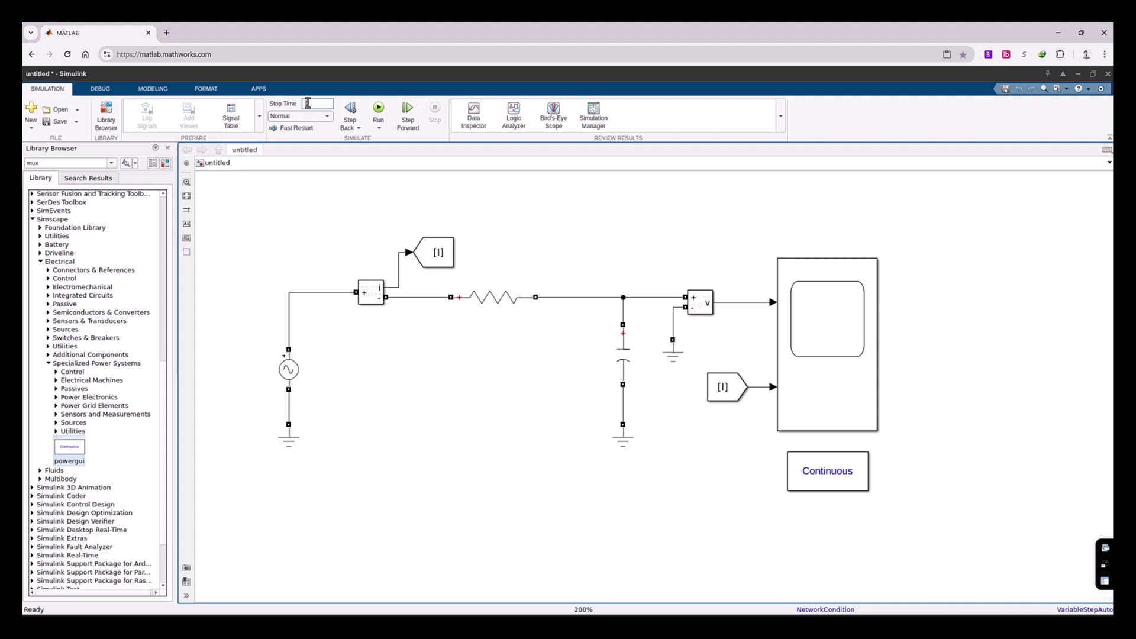
type("0.2")
left_click(380, 116)
double_click(821, 329)
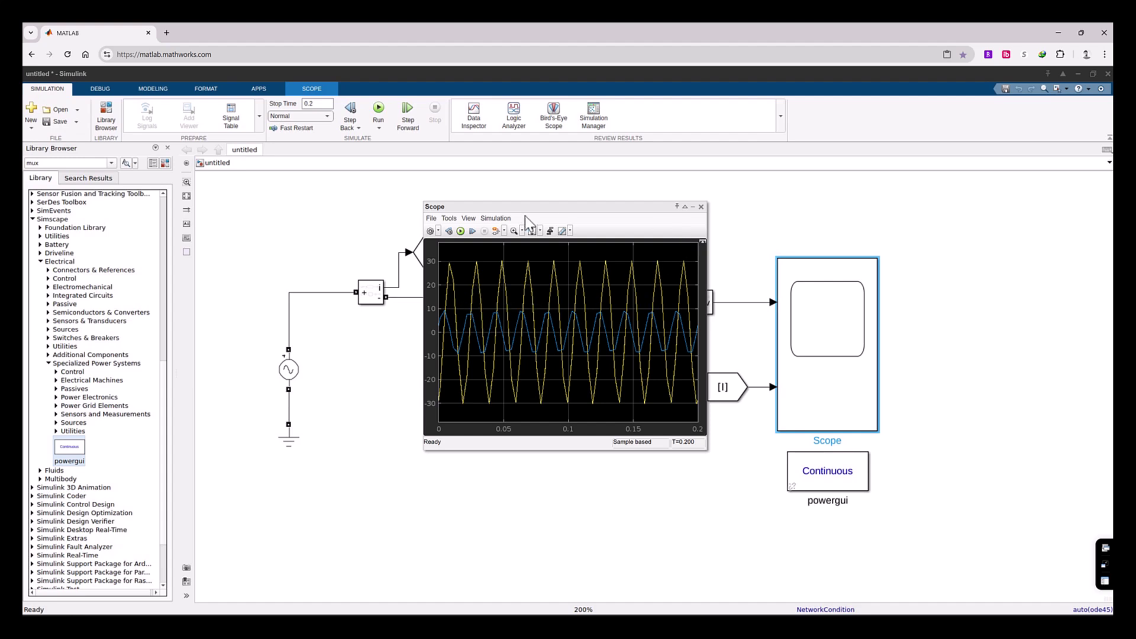
left_click_drag(422, 200, 329, 153)
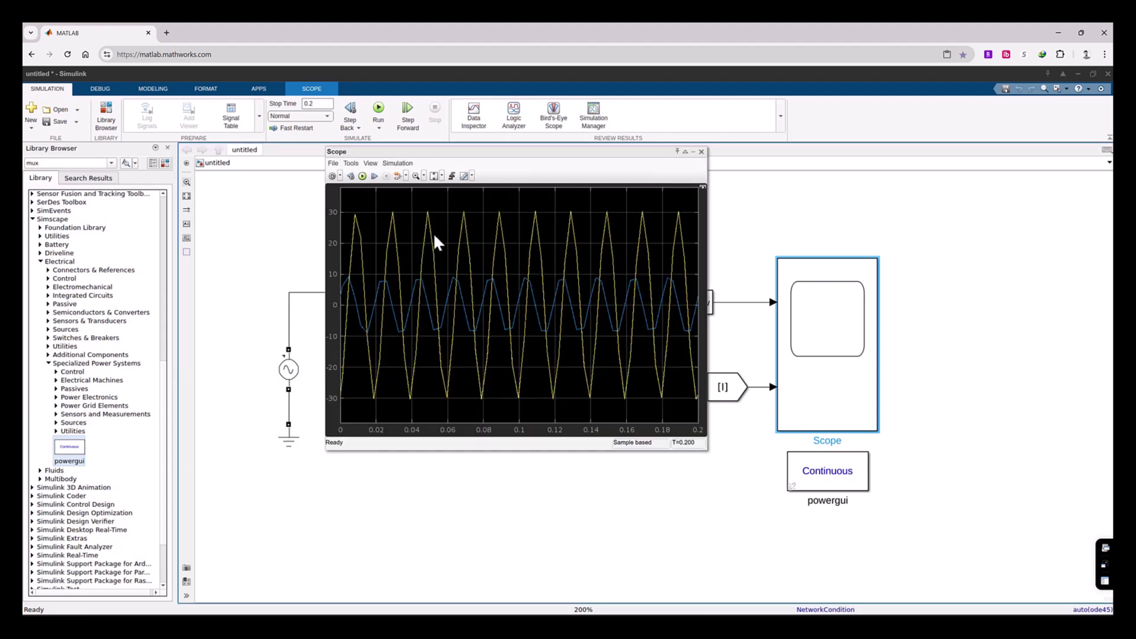
- Show the Scope's legend and set its layout to two stacked displays separating voltage and current, and close the Scope
left_click(371, 164)
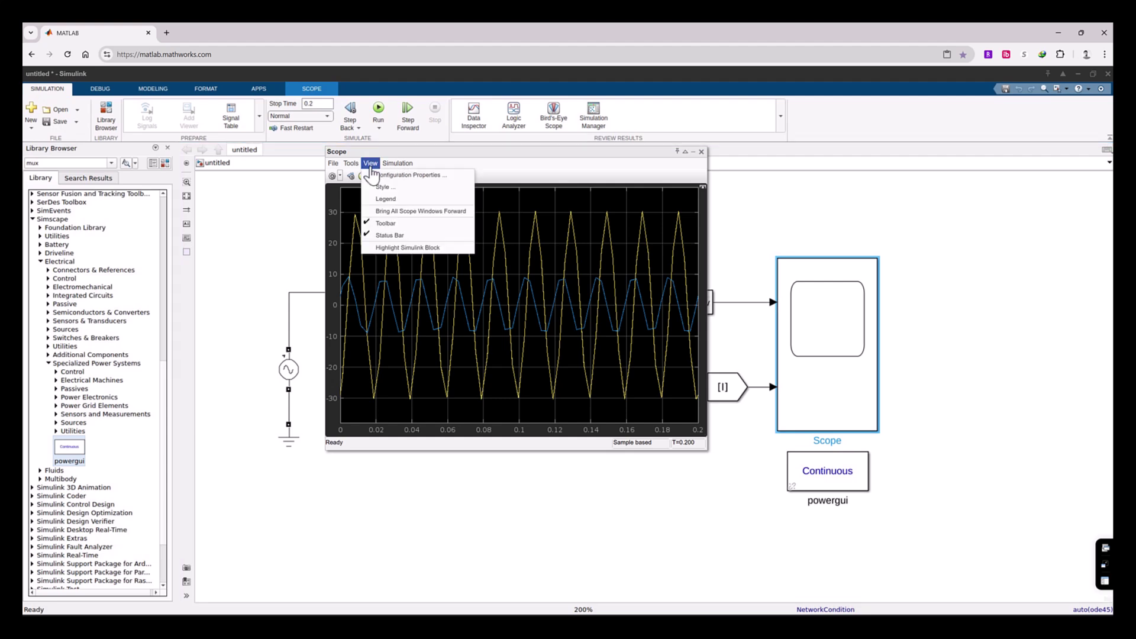
left_click(373, 199)
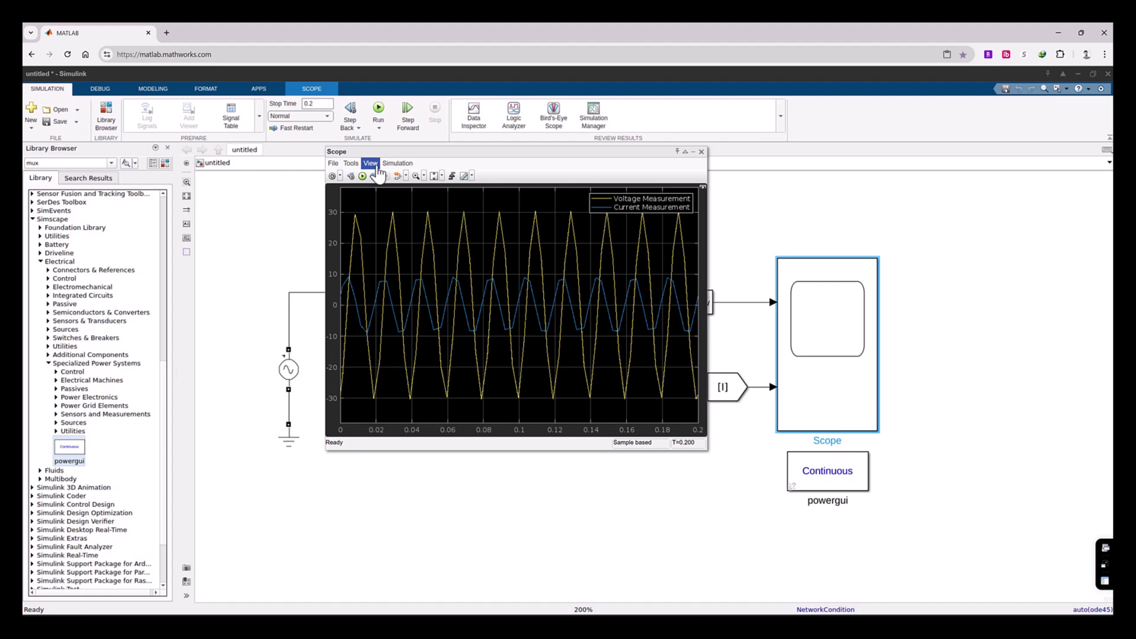
left_click(373, 166)
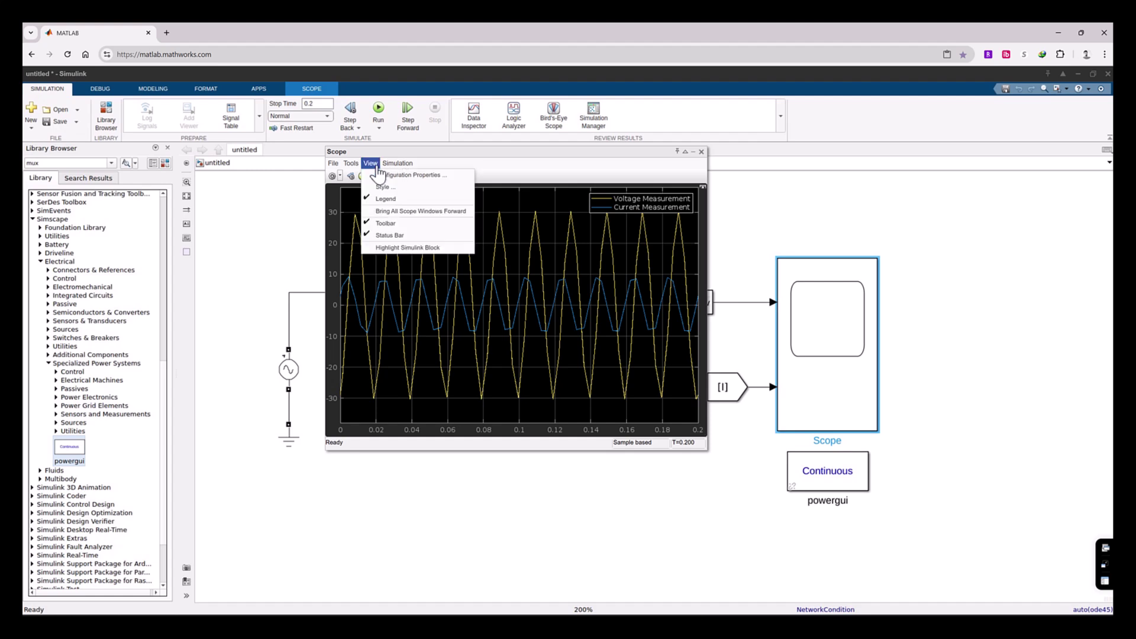
left_click(400, 178)
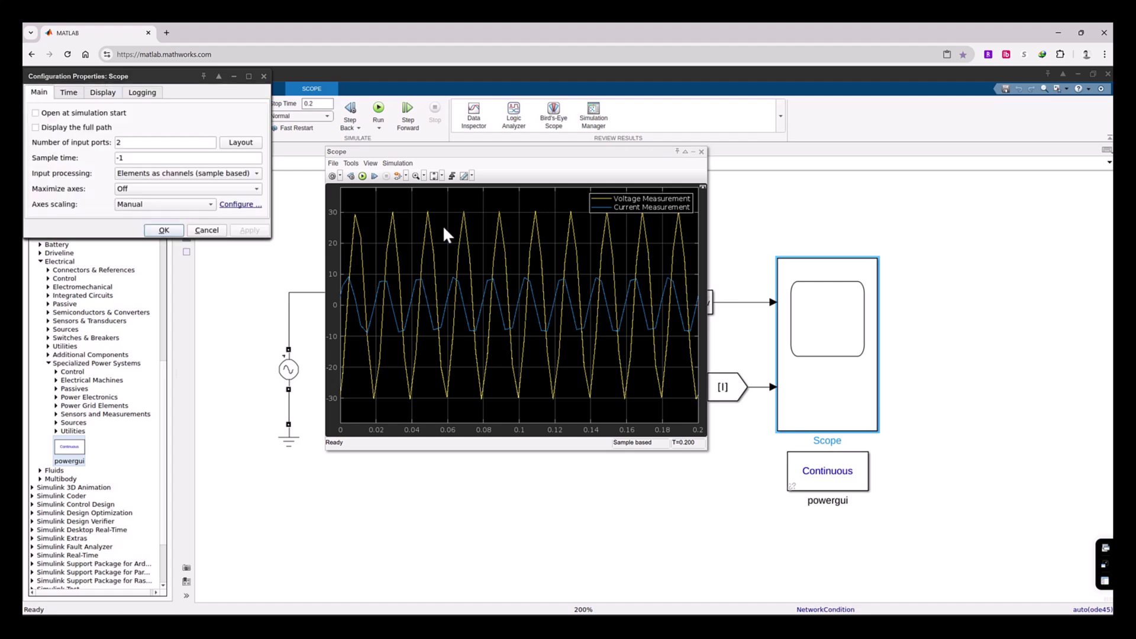
left_click(241, 144)
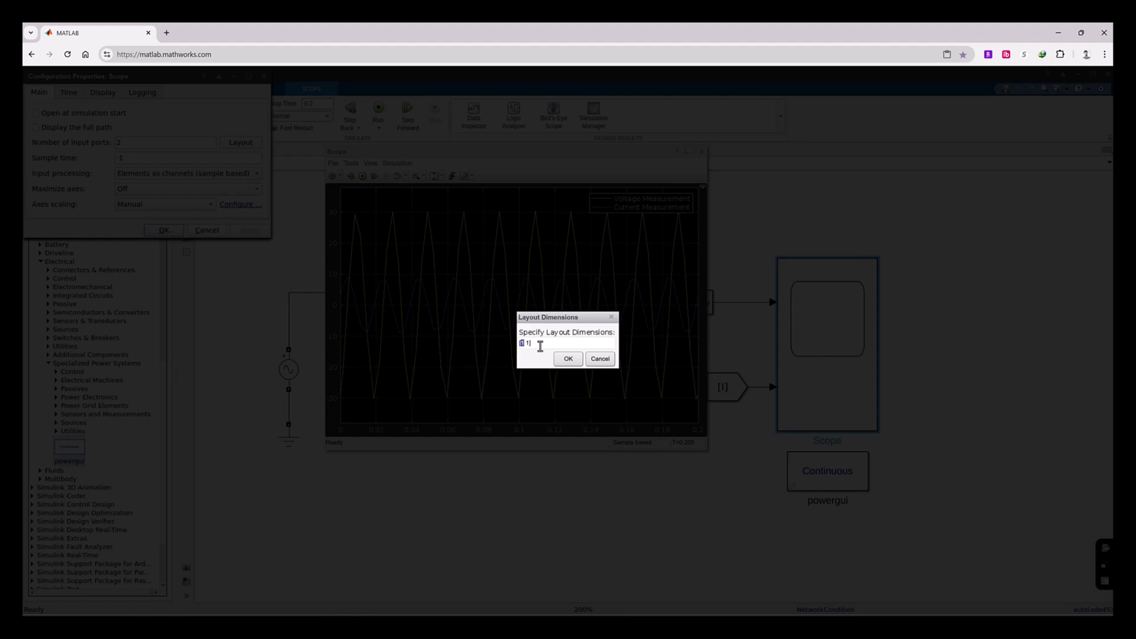
left_click(573, 358)
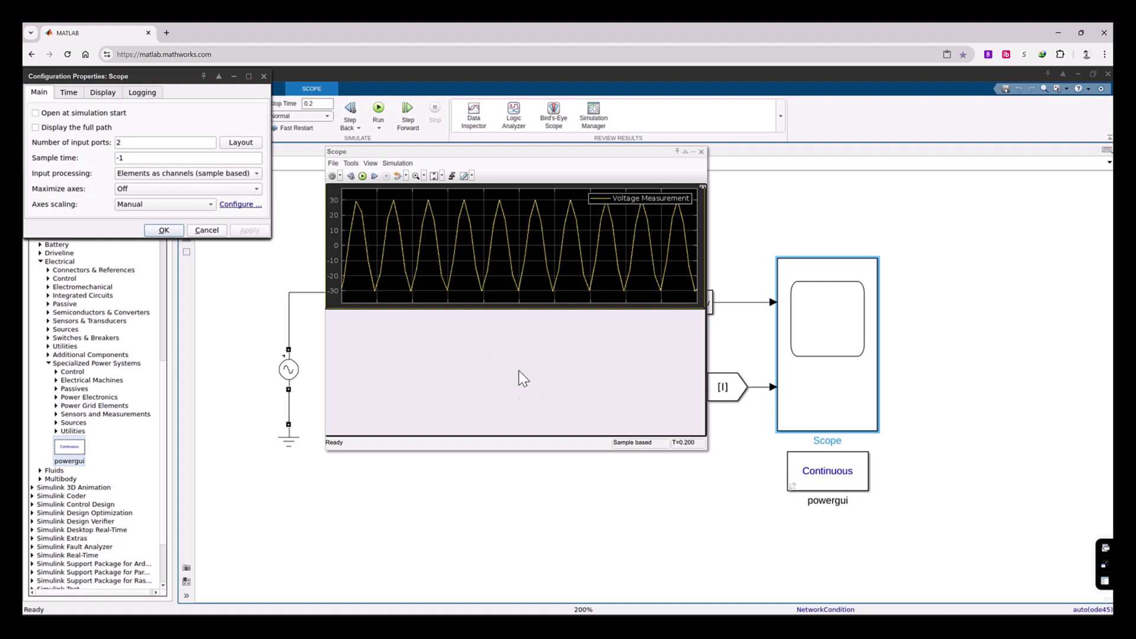
left_click(169, 232)
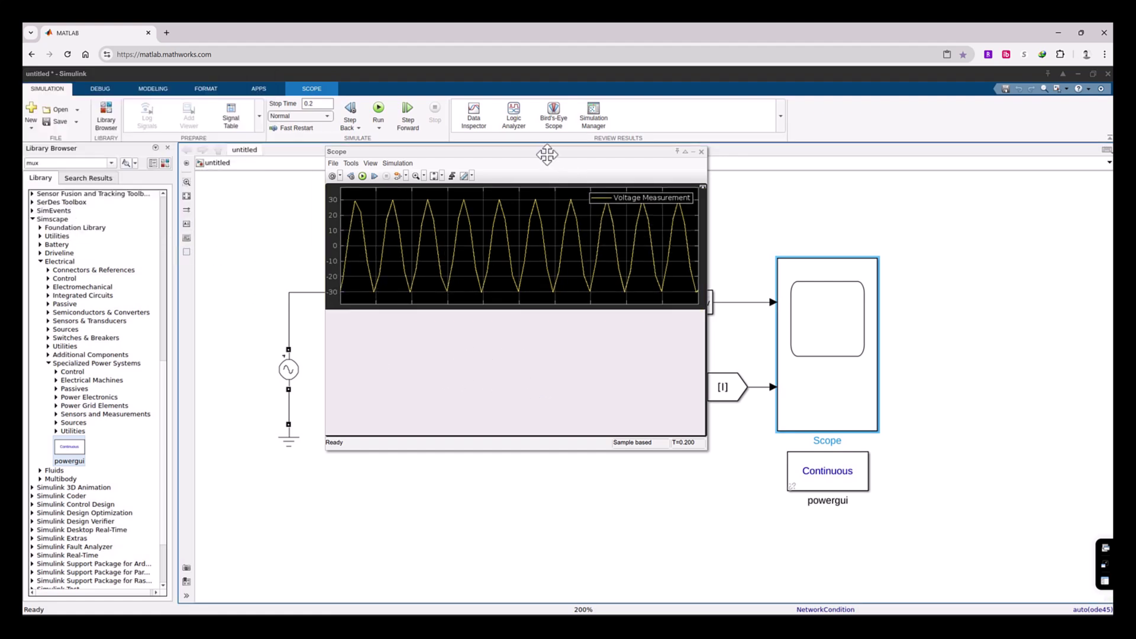
left_click_drag(546, 155, 564, 191)
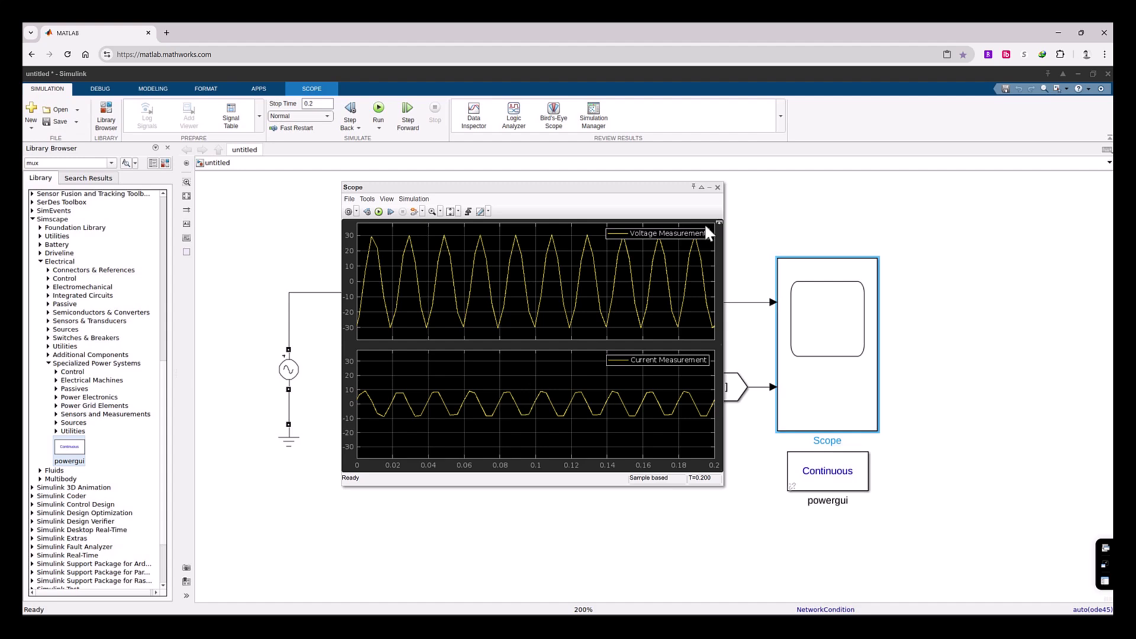
left_click(341, 183)
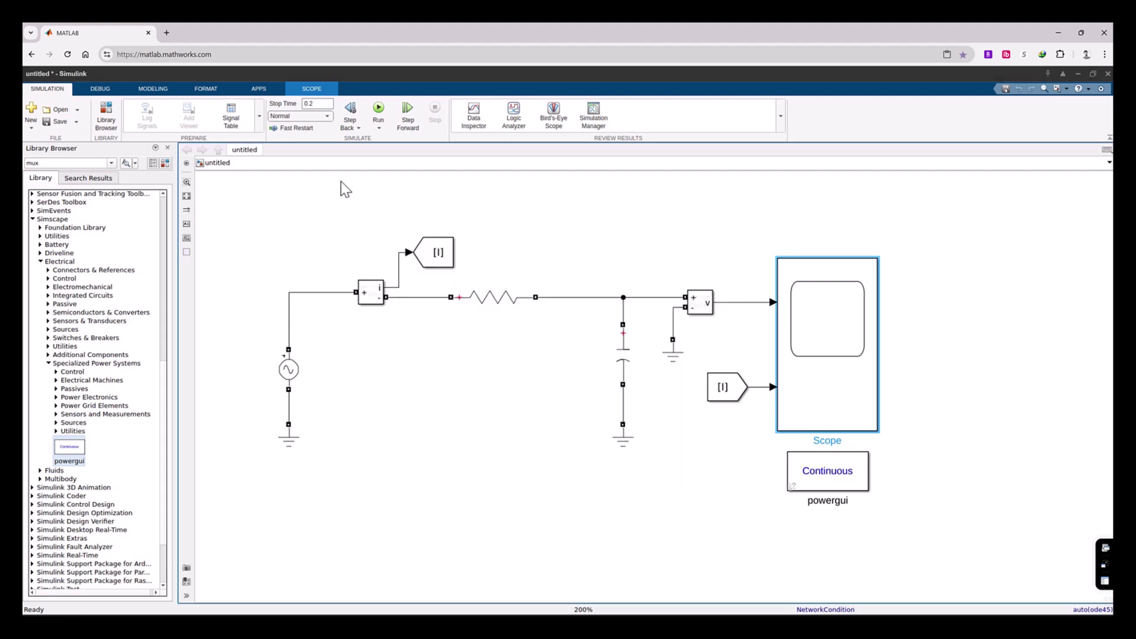
left_click(476, 436)
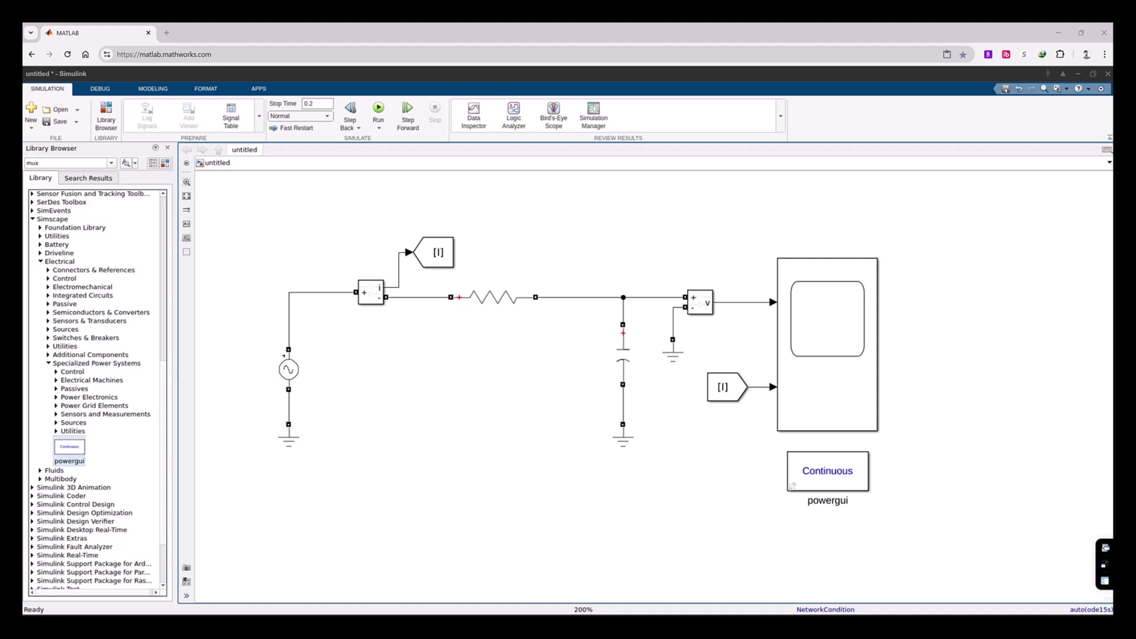
- Switch to the image viewer and maximize MATLAB_Simulink_Simscape_components.jpg to examine where the library blocks are located
left_click_drag(532, 187, 587, 185)
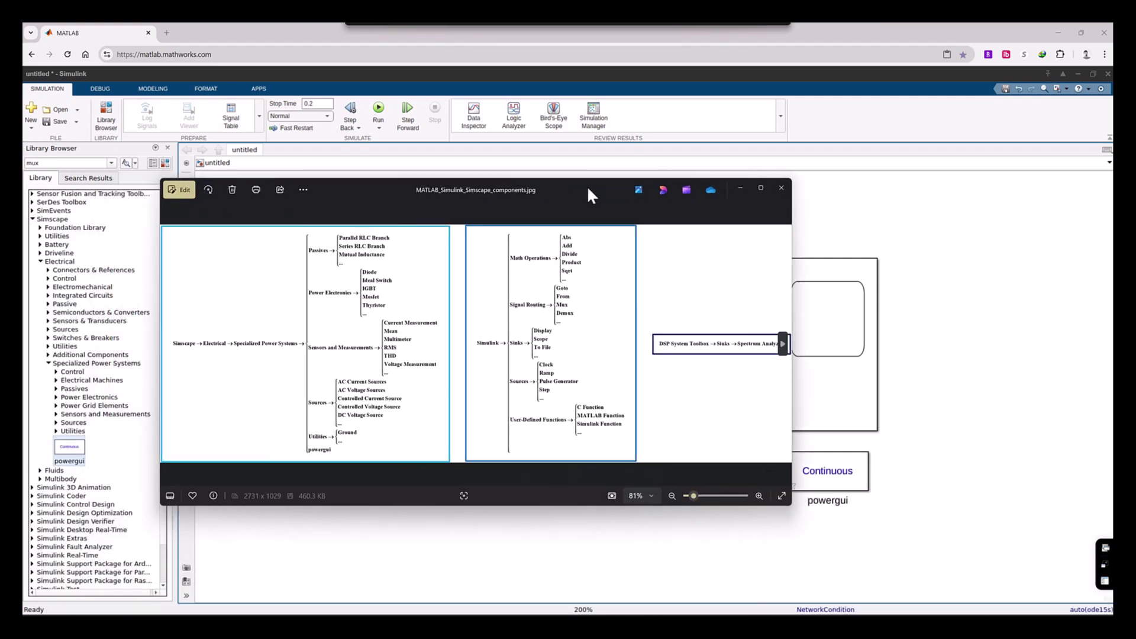
left_click(757, 190)
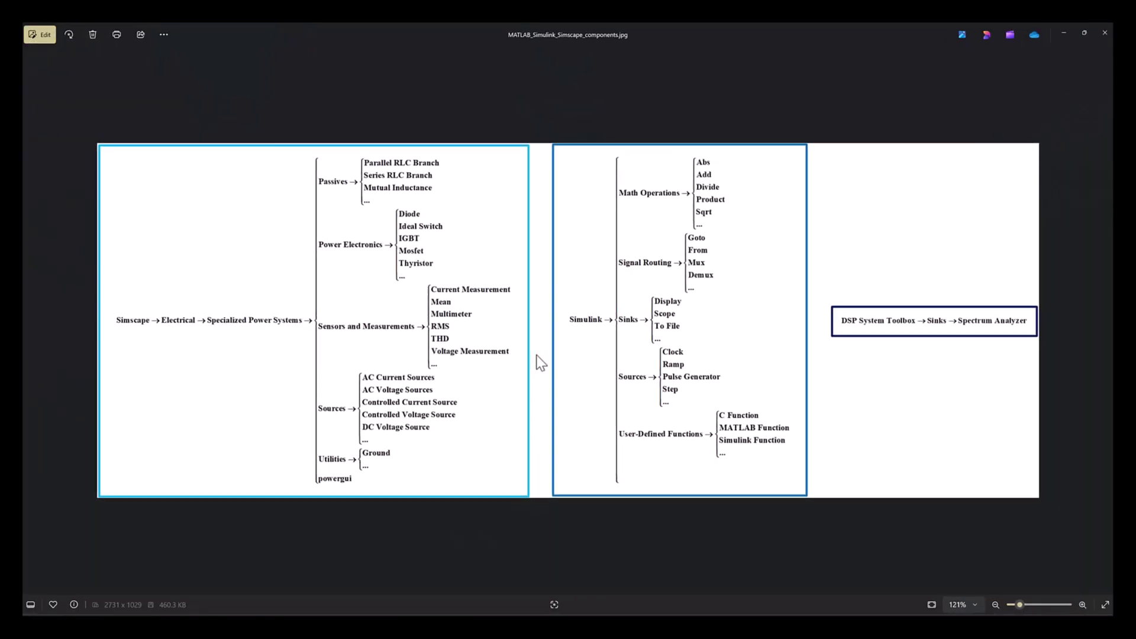